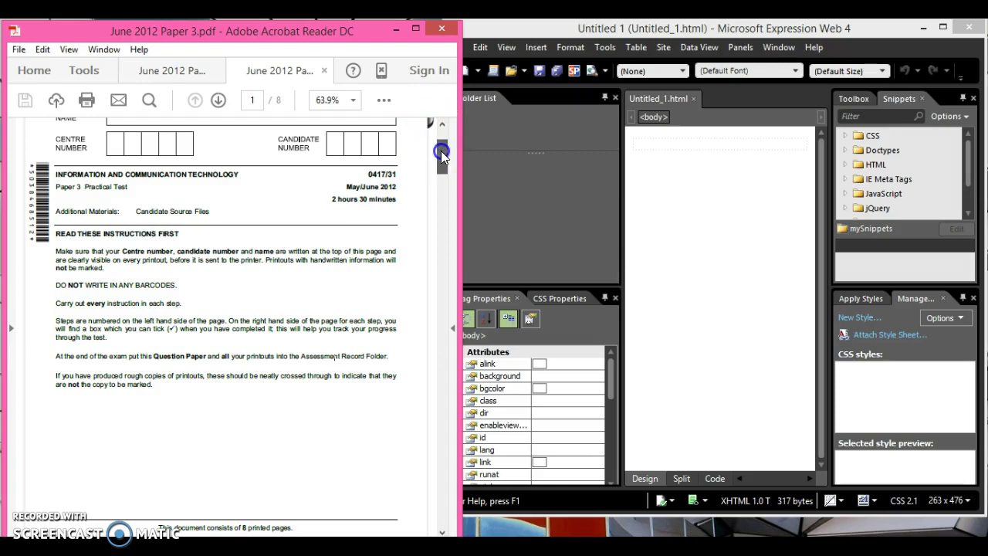
Start saving the new blank Word document and browse to Documents > Gran Canaria > Year 11 as its location.
{"action": "left_click_drag", "start_coordinate": [441, 150], "coordinate": [437, 193]}
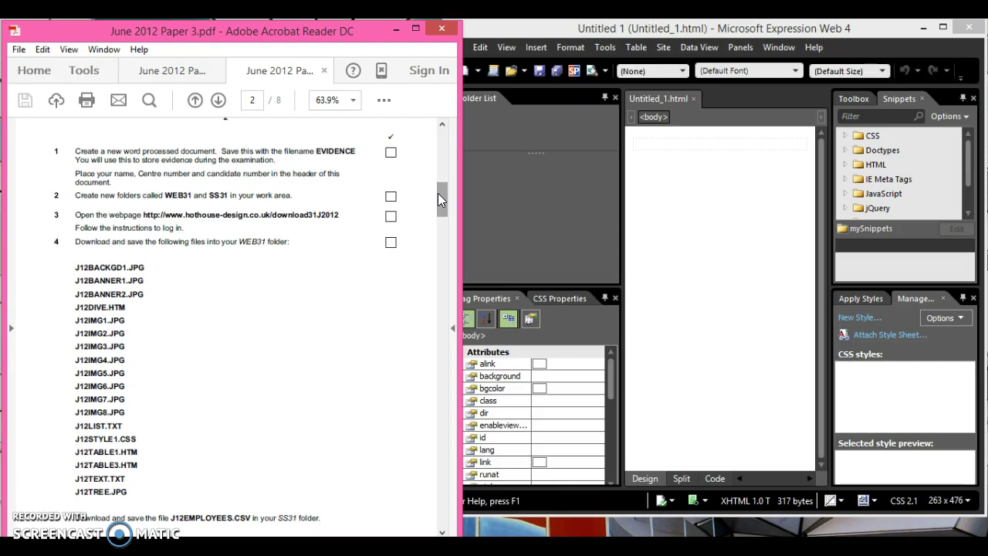
{"action": "left_click_drag", "start_coordinate": [437, 193], "coordinate": [437, 193]}
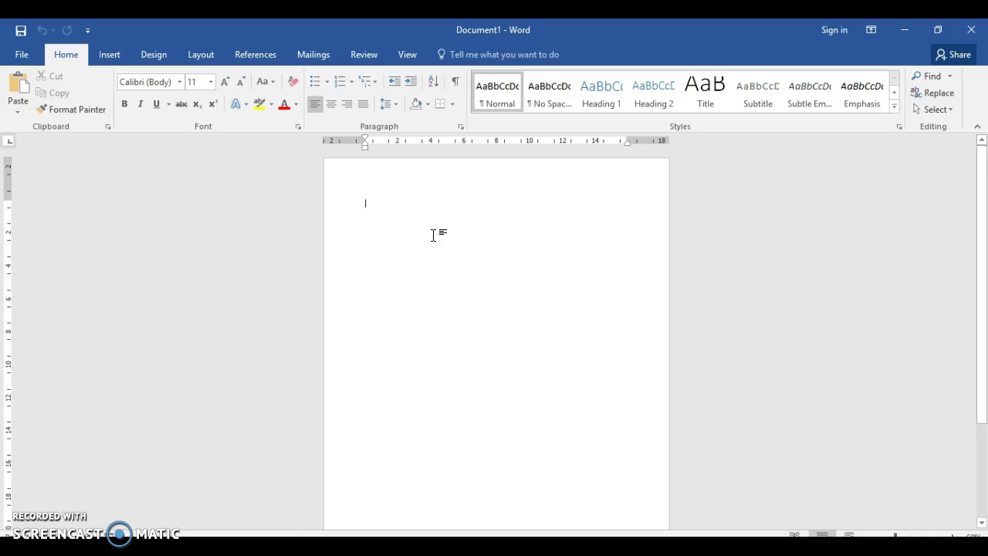
{"action": "left_click", "coordinate": [23, 53]}
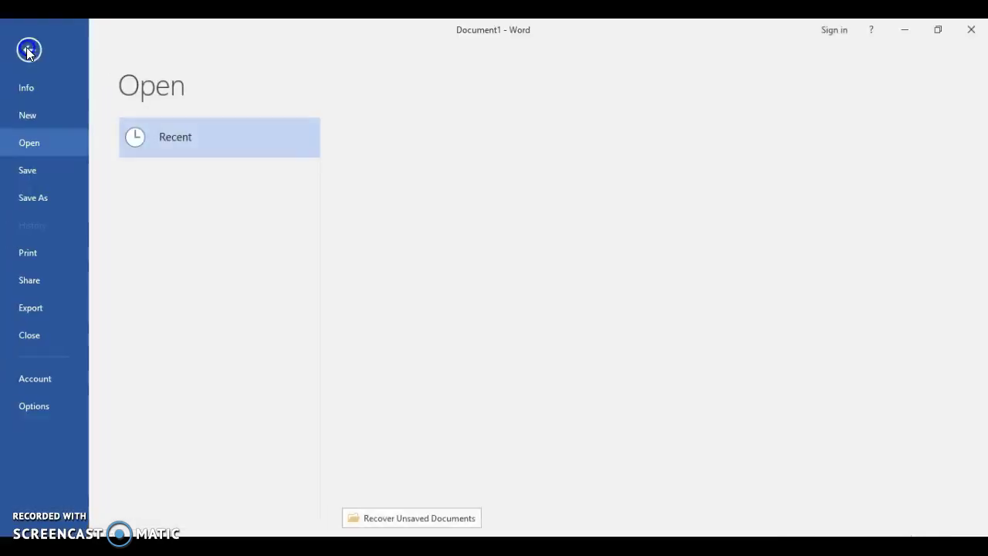
{"action": "left_click", "coordinate": [31, 197]}
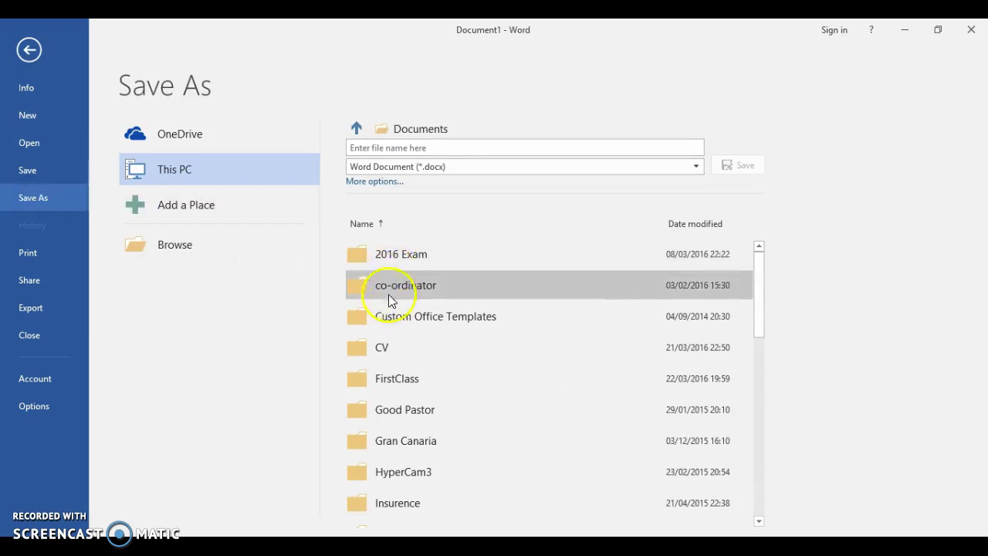
{"action": "left_click", "coordinate": [397, 440]}
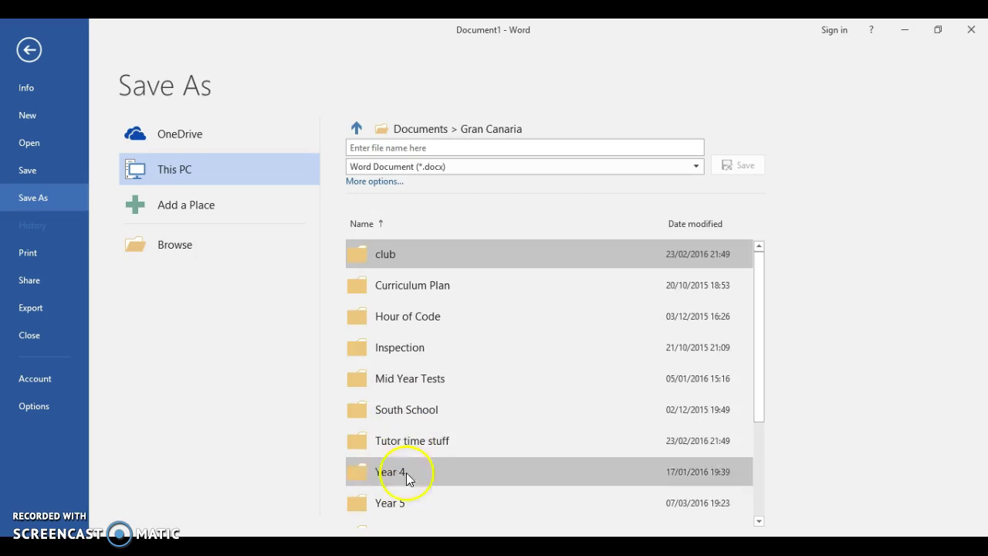
{"action": "left_click", "coordinate": [758, 521]}
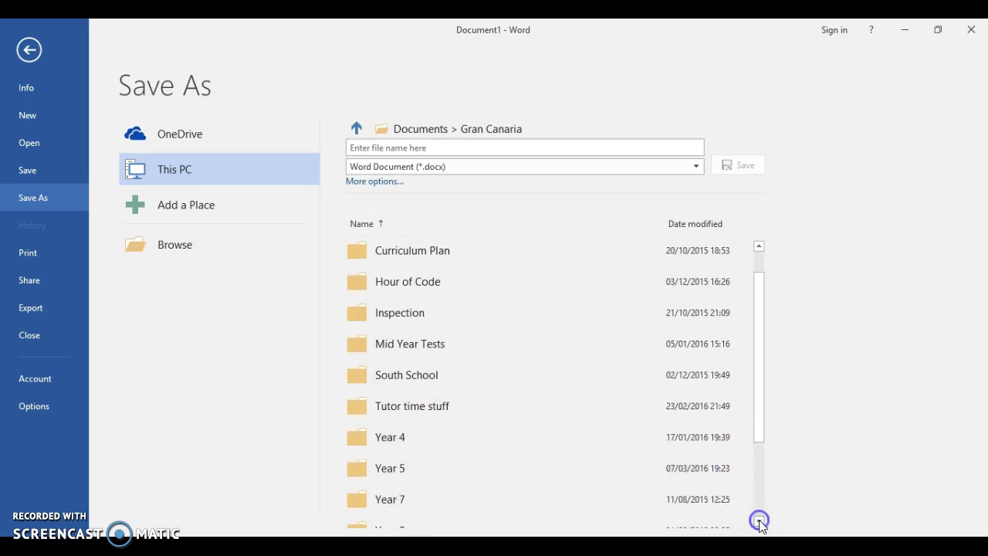
{"action": "left_click", "coordinate": [759, 520]}
{"action": "left_click", "coordinate": [759, 521]}
{"action": "left_click", "coordinate": [759, 521]}
{"action": "left_click", "coordinate": [759, 521]}
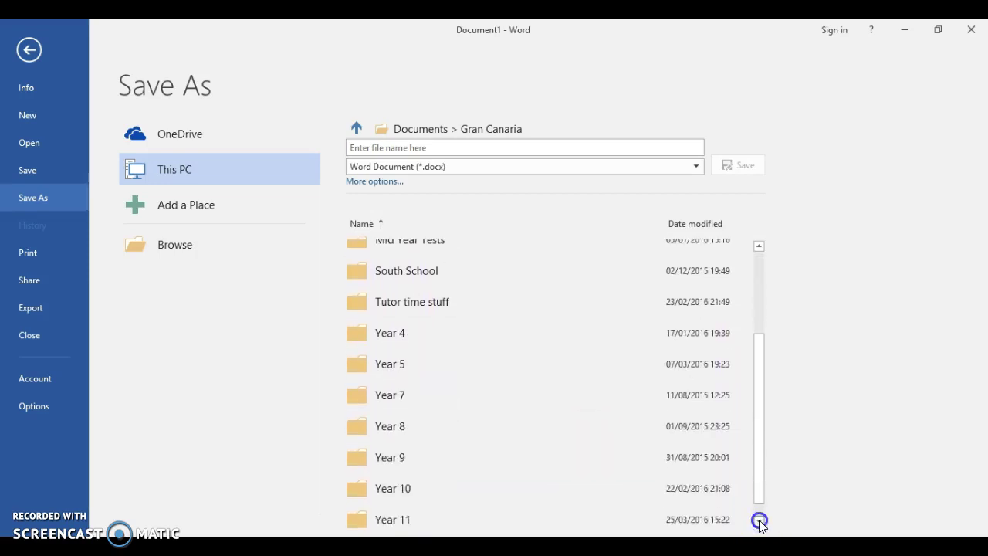
{"action": "left_click", "coordinate": [759, 521]}
{"action": "double_click", "coordinate": [553, 498]}
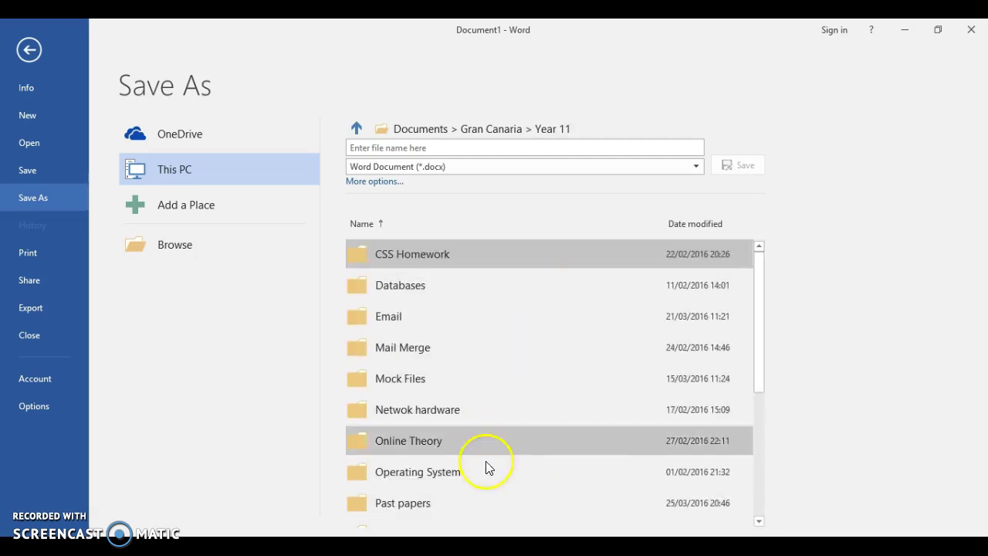
Save the document as Evidence in the Past papers > June 2012 > Files folder.
{"action": "double_click", "coordinate": [476, 498]}
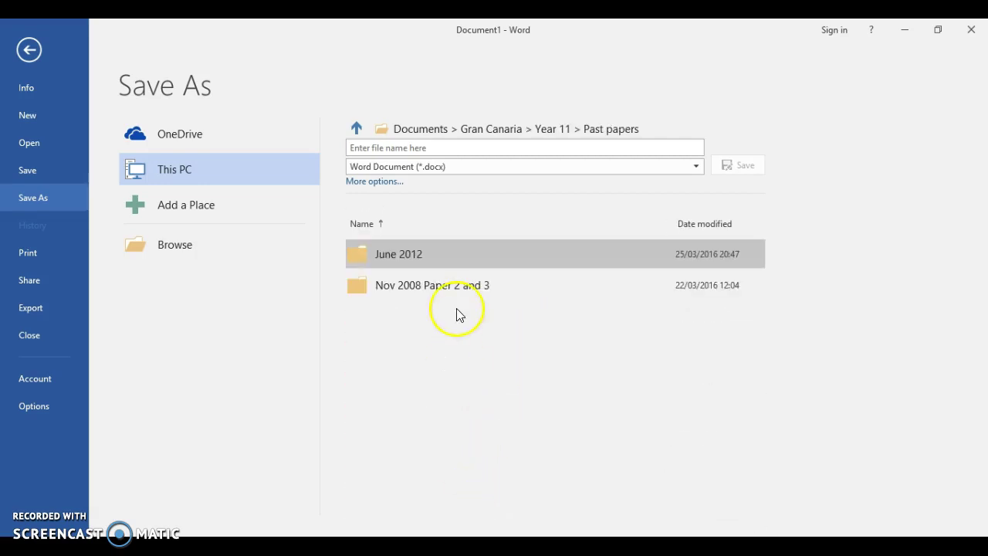
{"action": "double_click", "coordinate": [442, 255]}
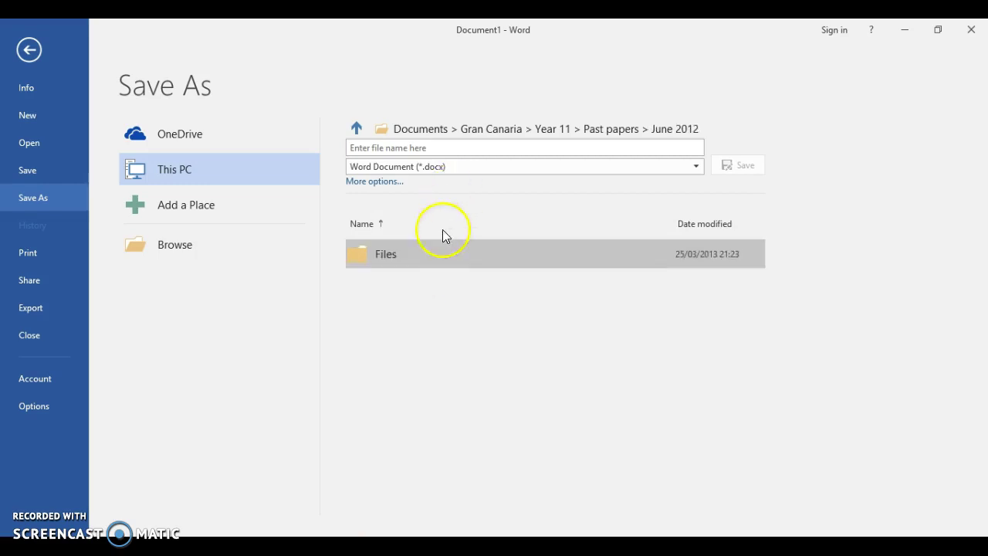
{"action": "double_click", "coordinate": [434, 262]}
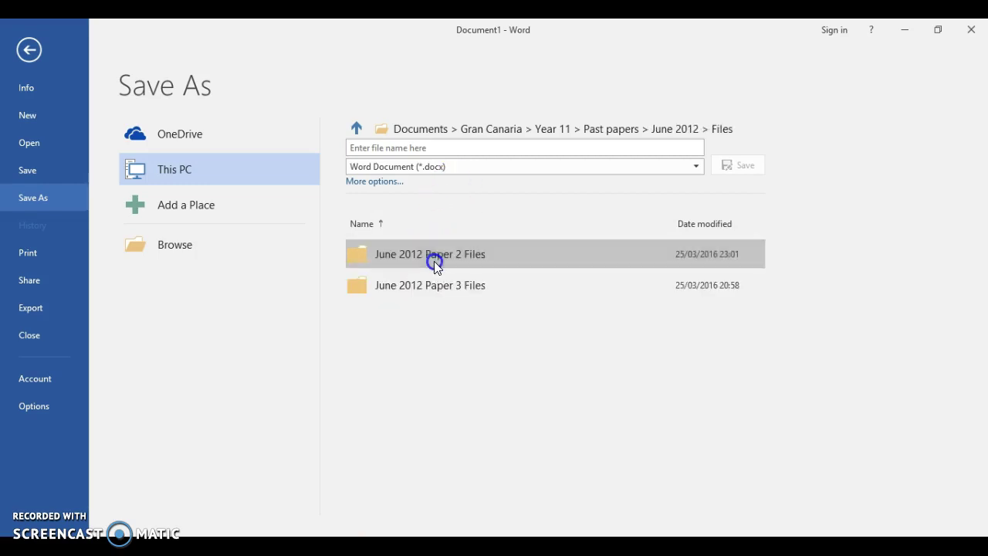
{"action": "left_click", "coordinate": [452, 147]}
{"action": "type", "text": "Evidence"}
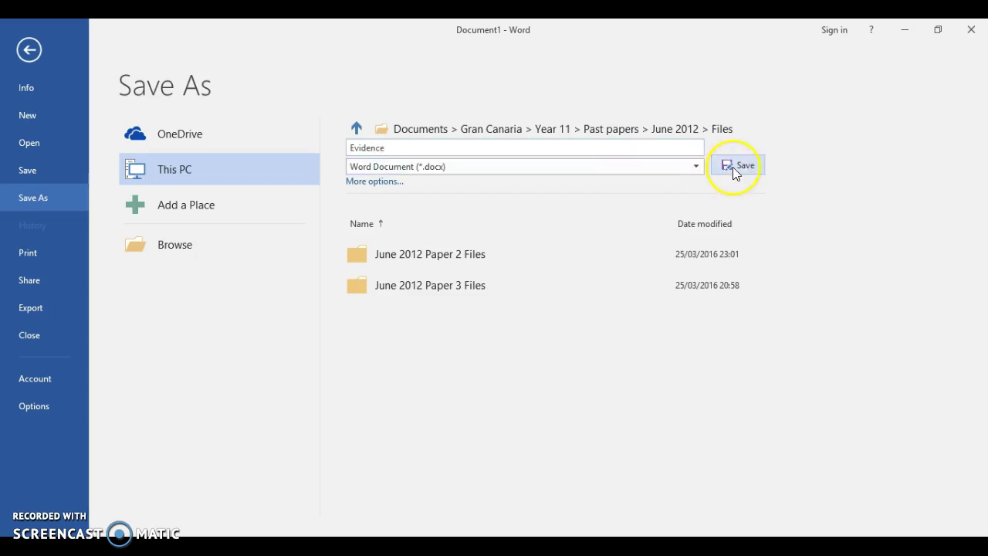
{"action": "left_click", "coordinate": [736, 165]}
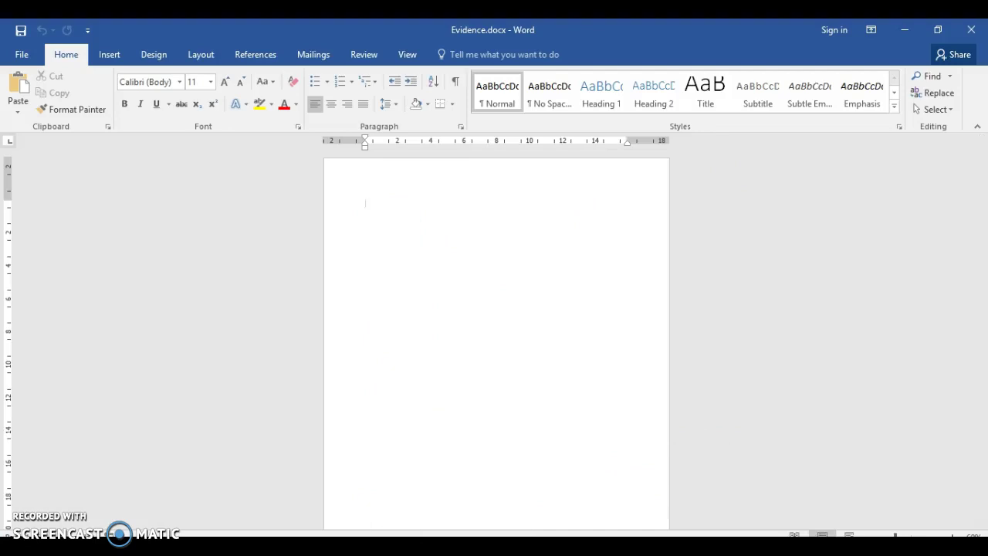
Switch to June 2012 Paper 3.pdf in Acrobat Reader and check what the Evidence document's header must contain.
{"action": "left_click", "coordinate": [653, 547]}
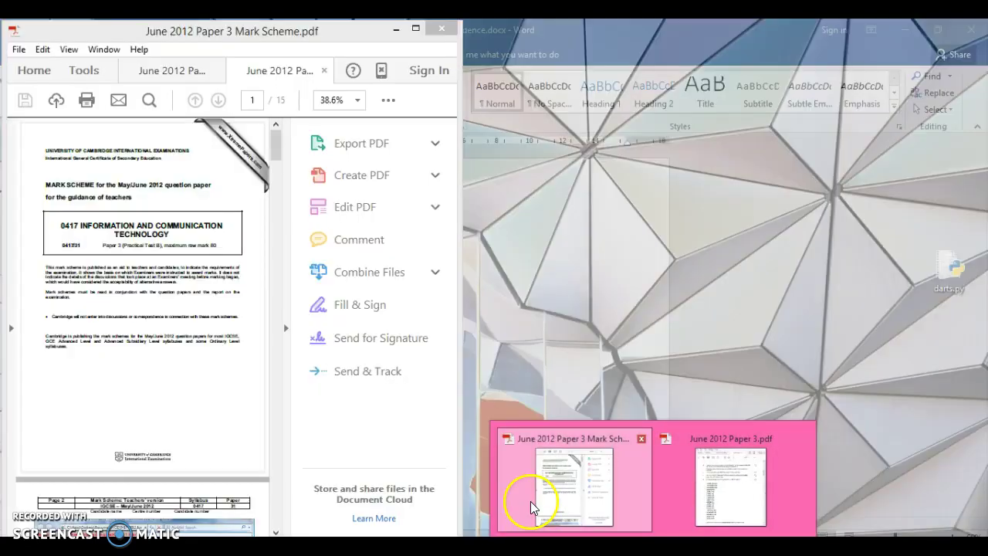
{"action": "left_click", "coordinate": [530, 500]}
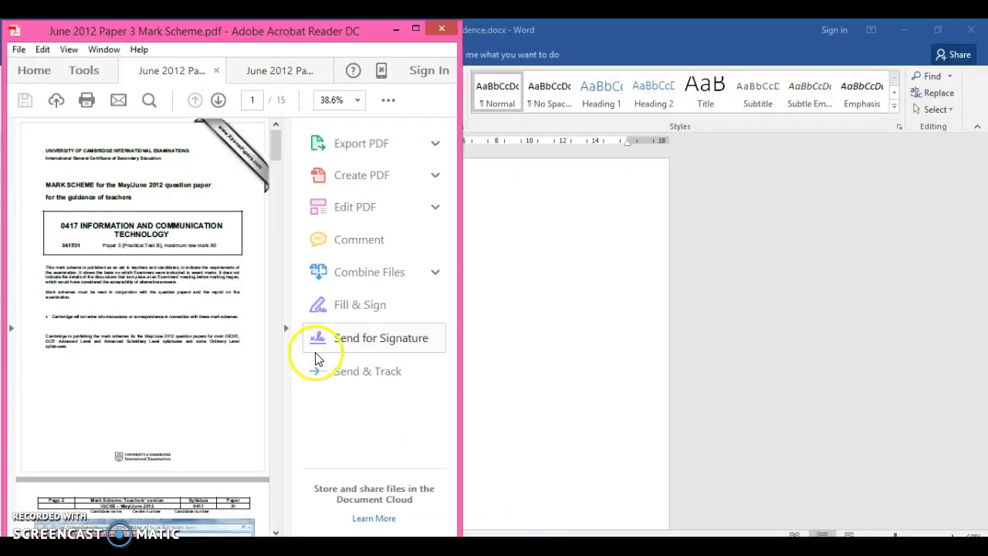
{"action": "left_click", "coordinate": [275, 71]}
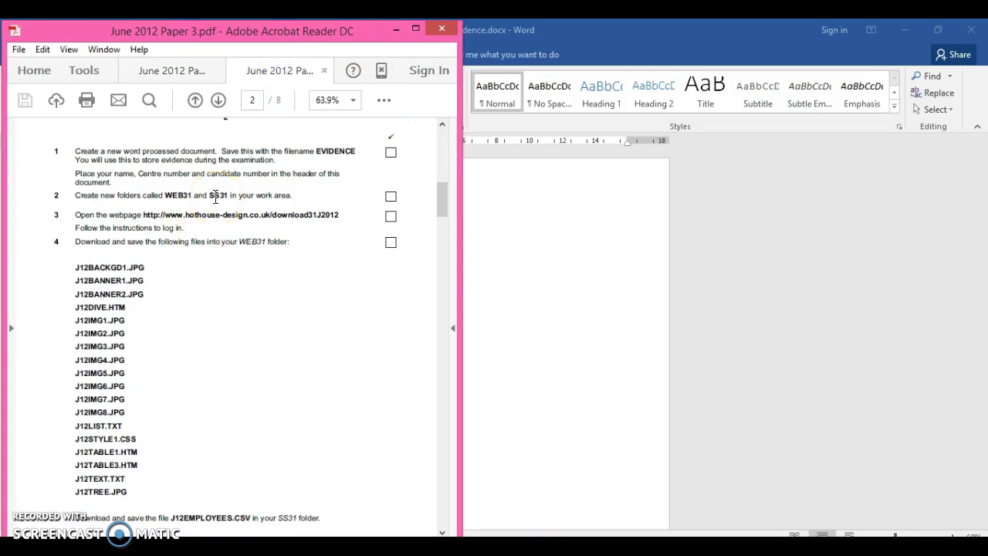
{"action": "left_click_drag", "start_coordinate": [216, 197], "coordinate": [430, 165]}
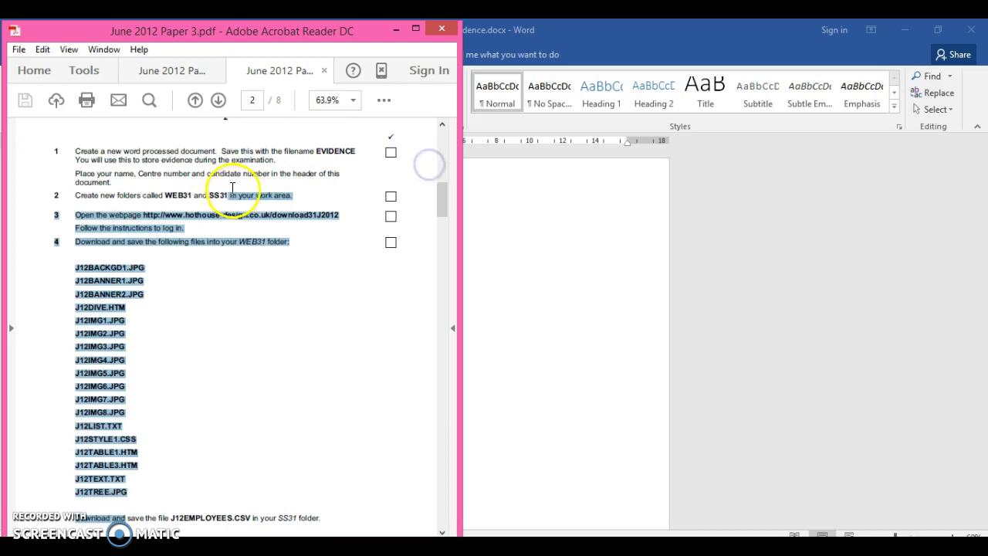
{"action": "left_click", "coordinate": [176, 178]}
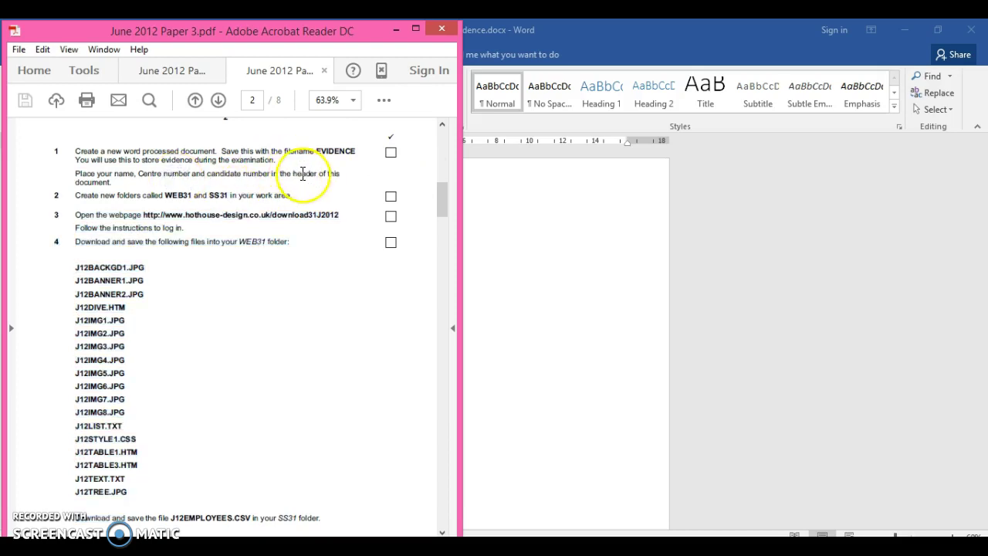
Return to the Word document and enter Name, Candidate number and Centre Number on separate lines in the page header.
{"action": "left_click", "coordinate": [478, 185]}
{"action": "double_click", "coordinate": [398, 180]}
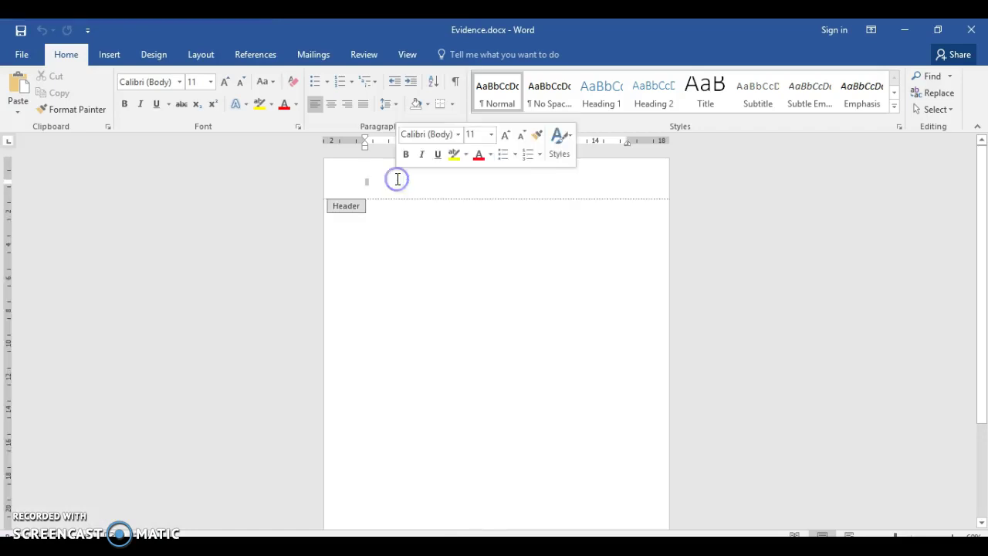
{"action": "type", "text": "Nam"}
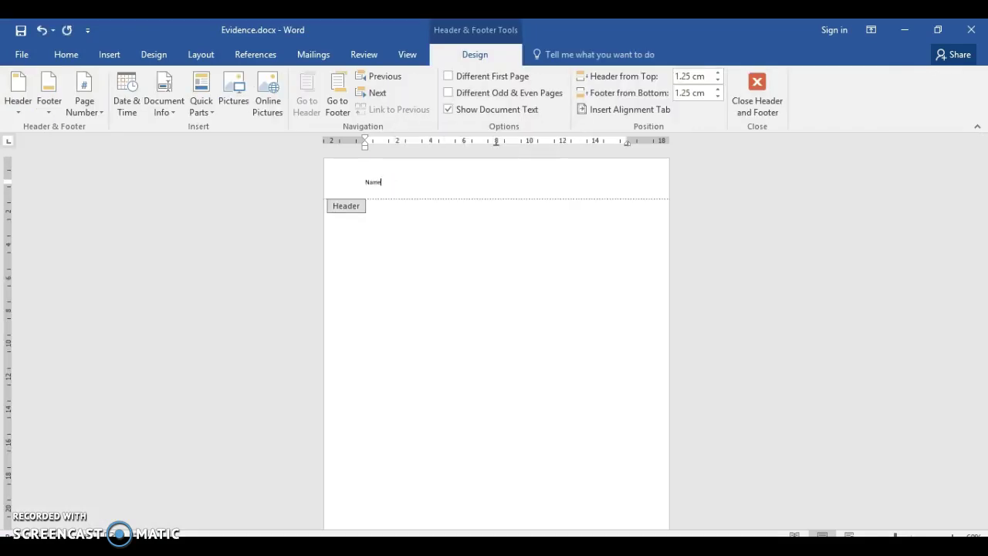
{"action": "type", "text": "e"}
{"action": "key", "text": "Return"}
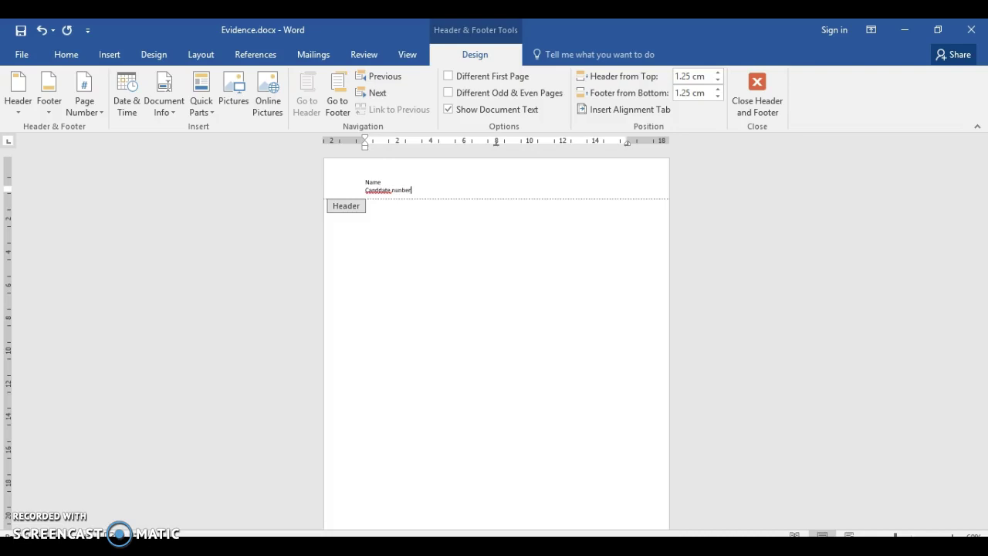
{"action": "key", "text": "Return"}
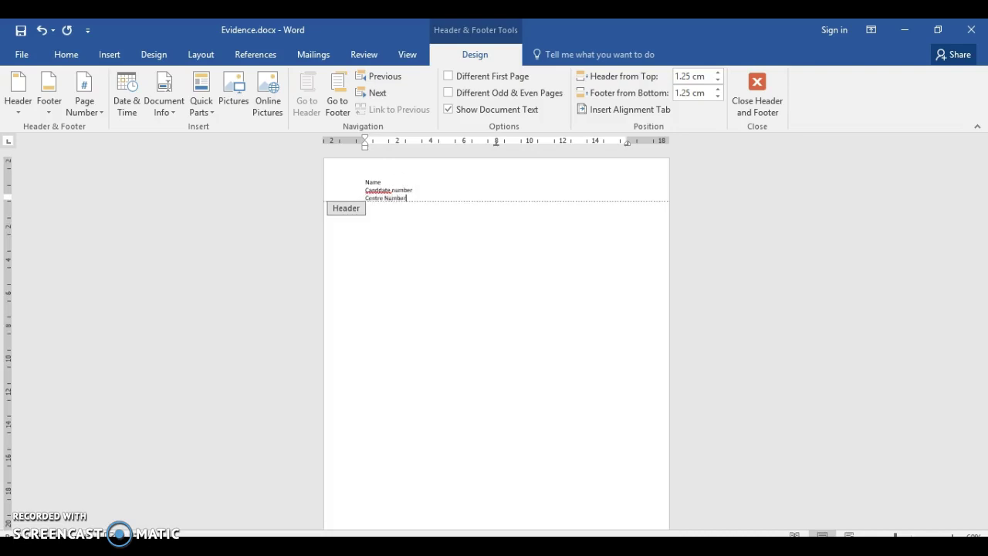
Correct the misspelled word in the header's second line to Candidate and leave header editing.
{"action": "right_click", "coordinate": [377, 190]}
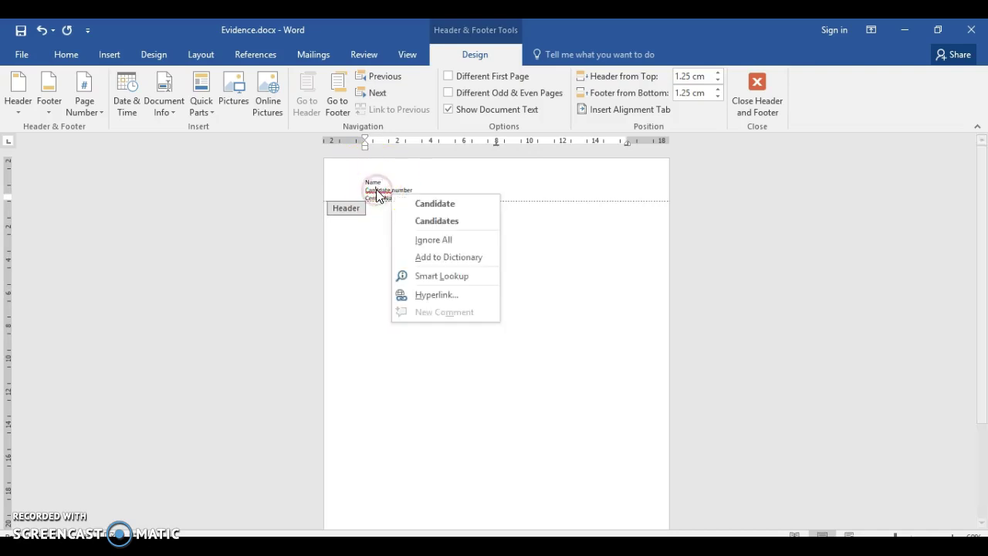
{"action": "left_click", "coordinate": [409, 203]}
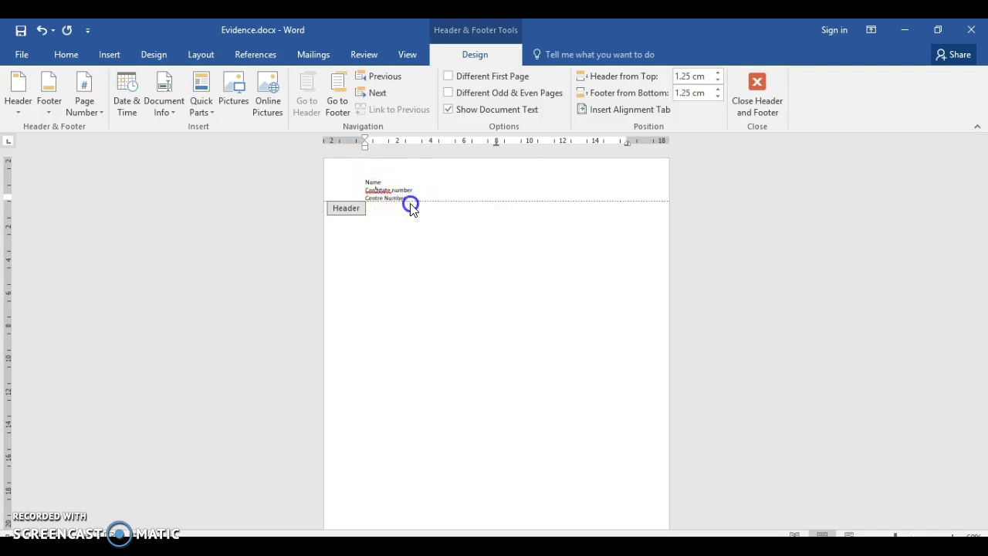
{"action": "double_click", "coordinate": [359, 265]}
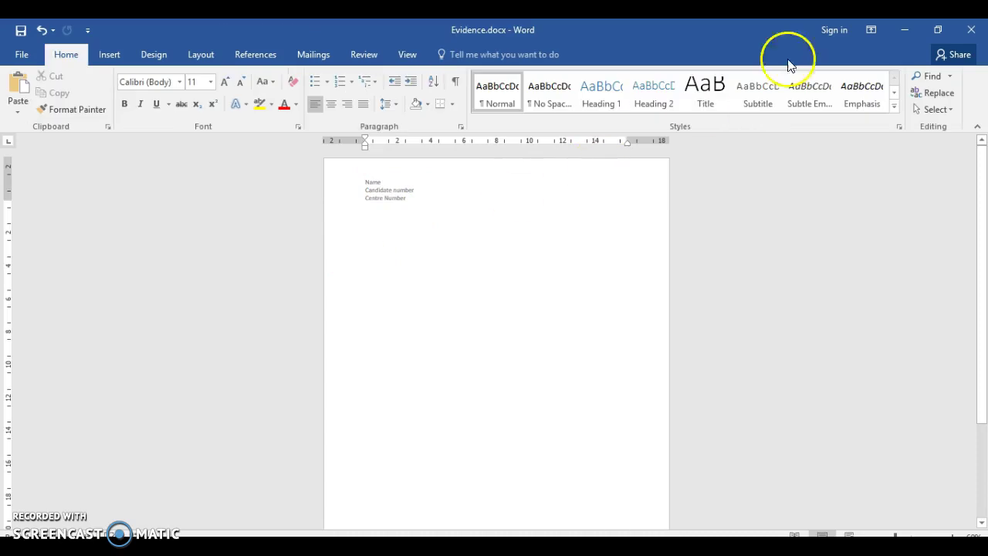
Minimize Word and open Documents > Gran Canaria > Year 11 > Past papers > June 2012 > Files in File Explorer.
{"action": "left_click", "coordinate": [899, 31]}
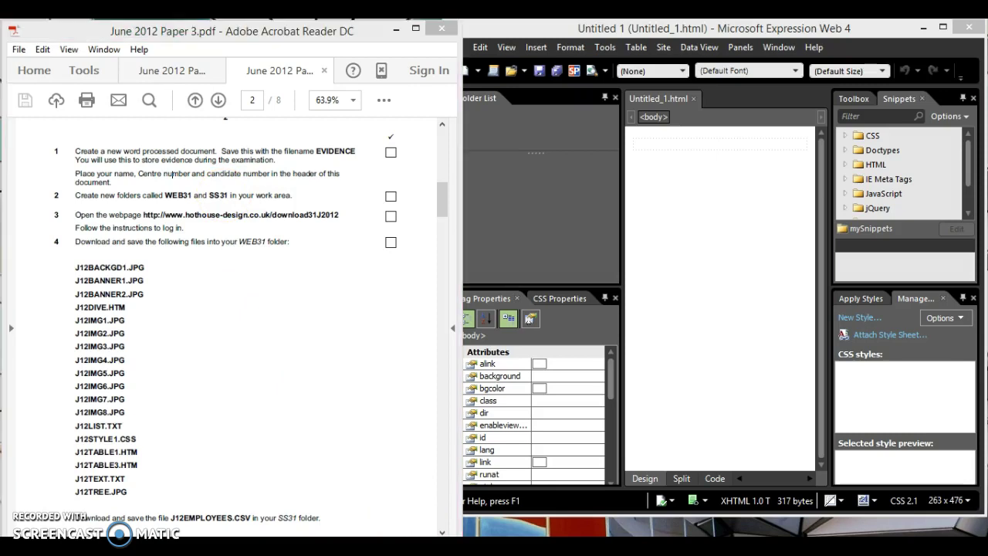
{"action": "key", "text": "super+e"}
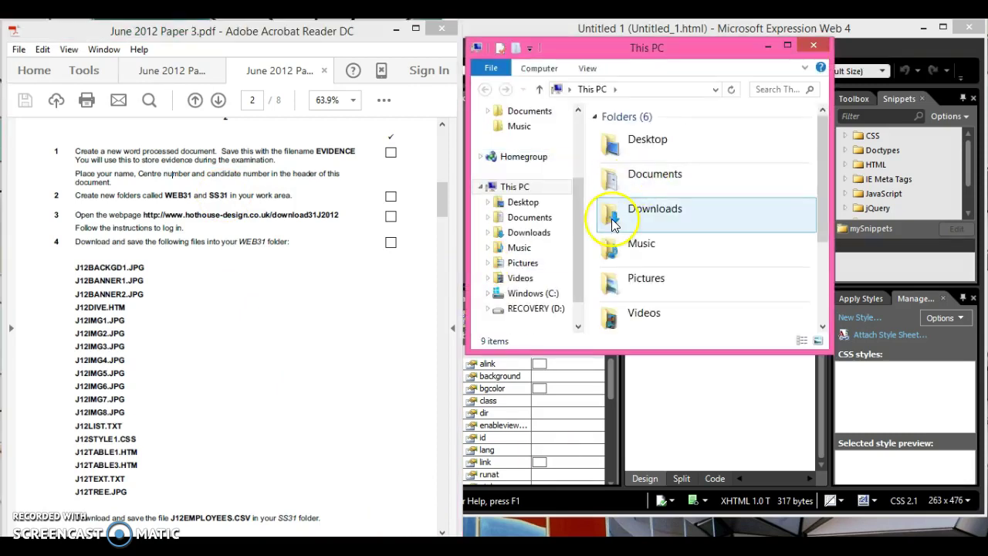
{"action": "double_click", "coordinate": [631, 194]}
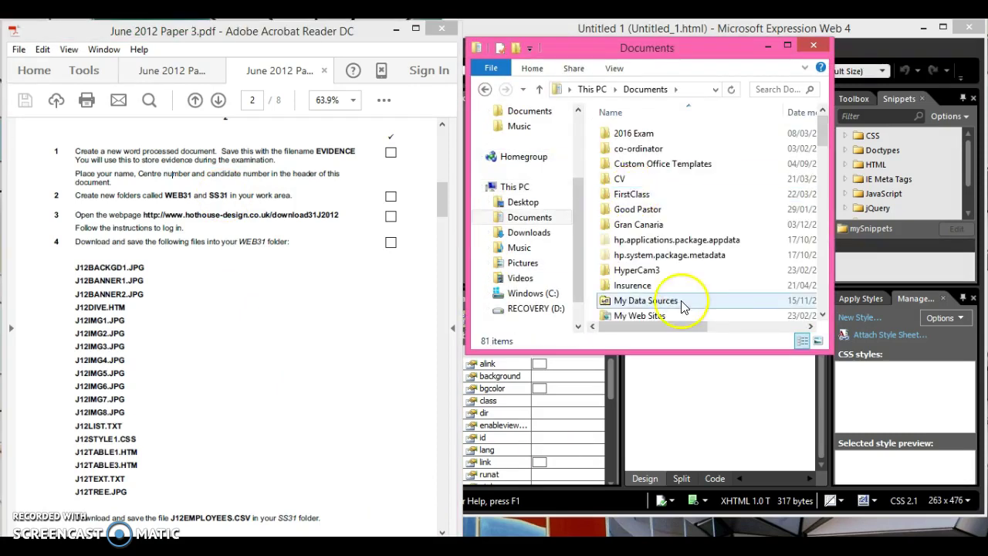
{"action": "double_click", "coordinate": [665, 224]}
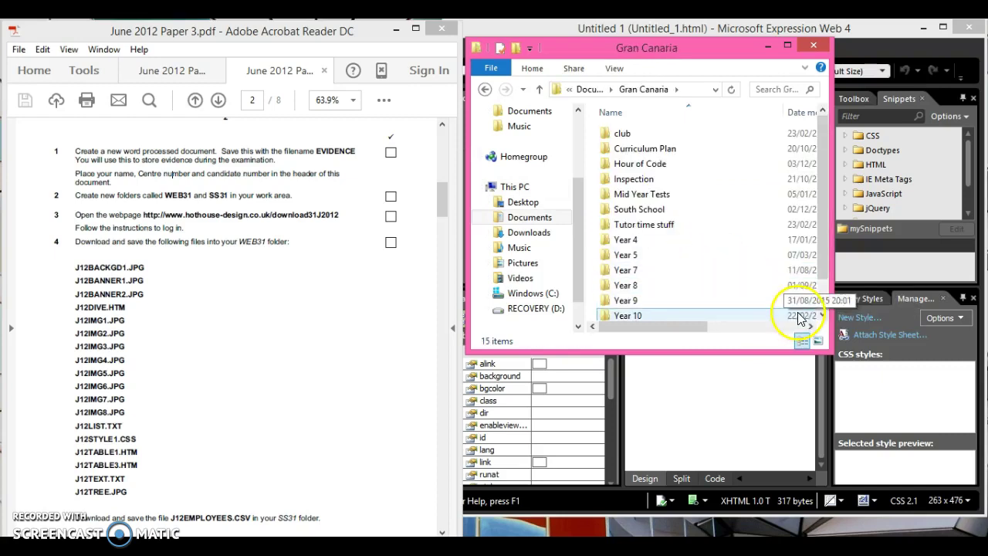
{"action": "scroll", "coordinate": [810, 309], "scroll_direction": "down", "scroll_amount": 1}
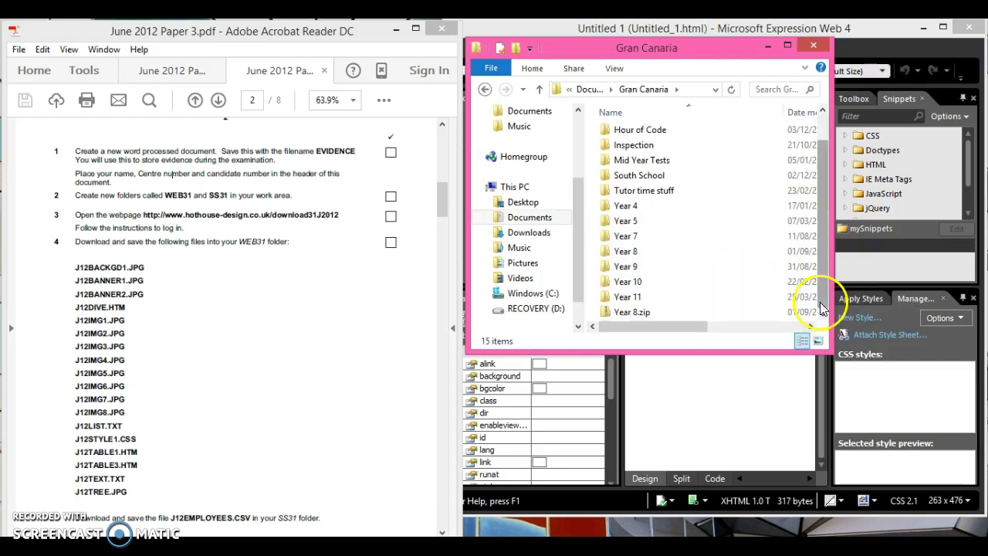
{"action": "left_click", "coordinate": [692, 301]}
{"action": "double_click", "coordinate": [693, 301]}
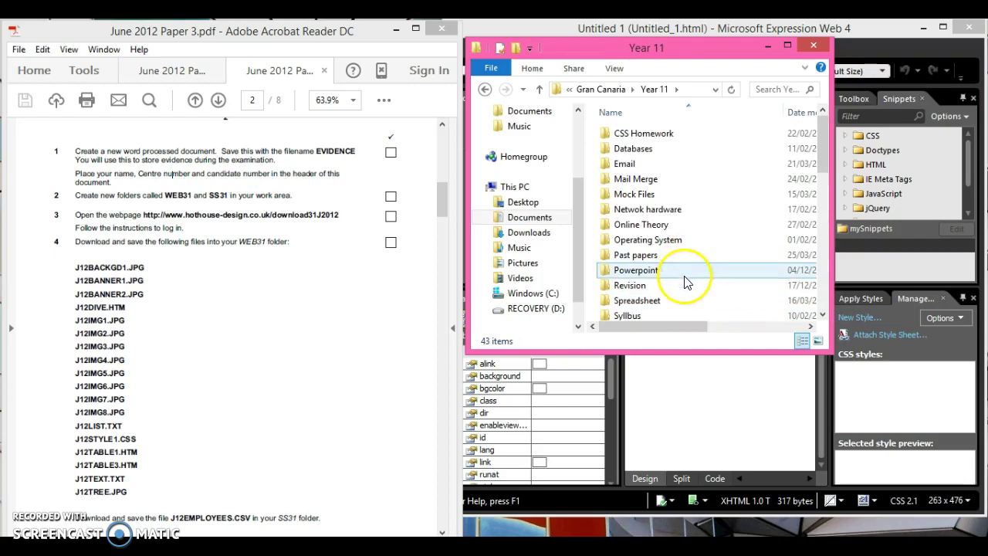
{"action": "double_click", "coordinate": [625, 255]}
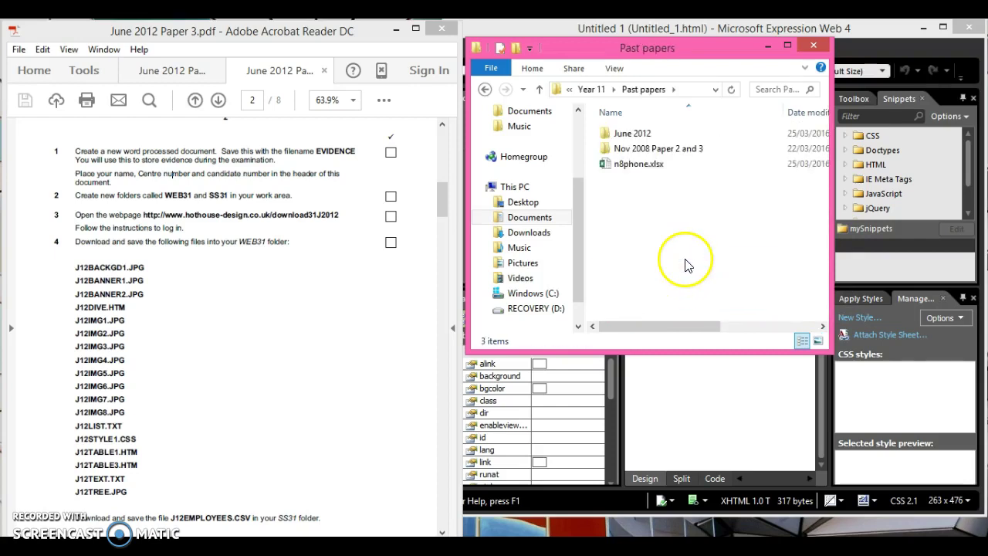
{"action": "double_click", "coordinate": [641, 138]}
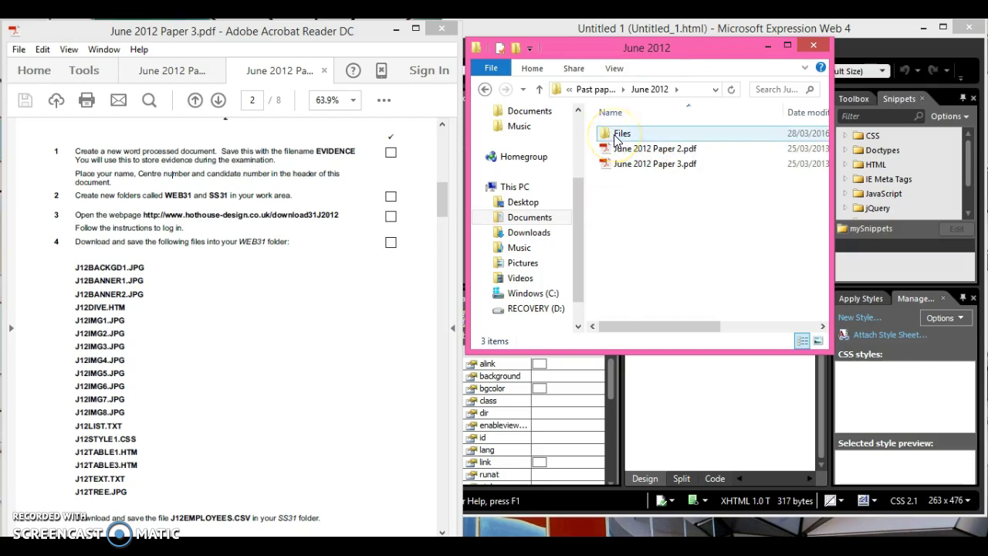
{"action": "double_click", "coordinate": [616, 136]}
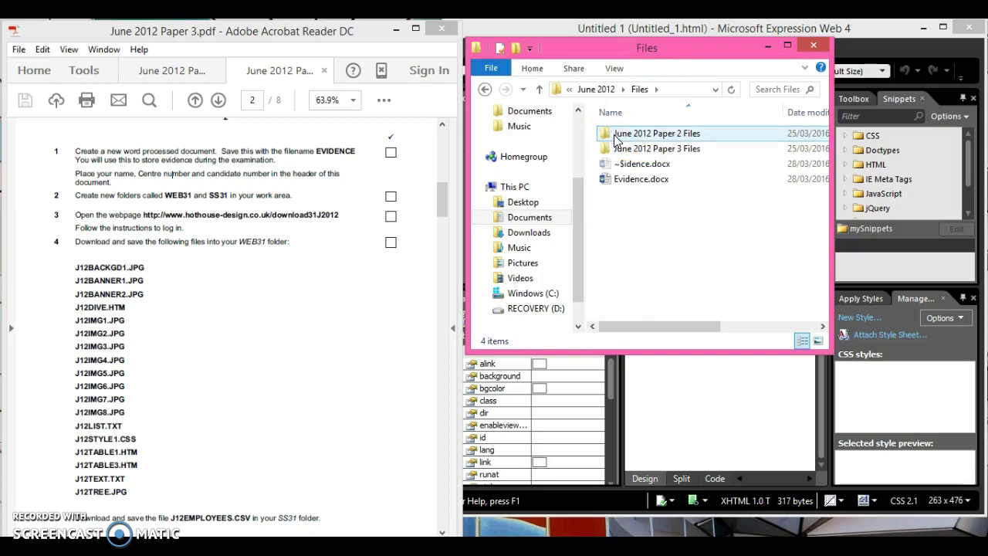
Create a new folder named Web31 in the June 2012 Files folder.
{"action": "left_click", "coordinate": [624, 242]}
{"action": "right_click", "coordinate": [626, 241]}
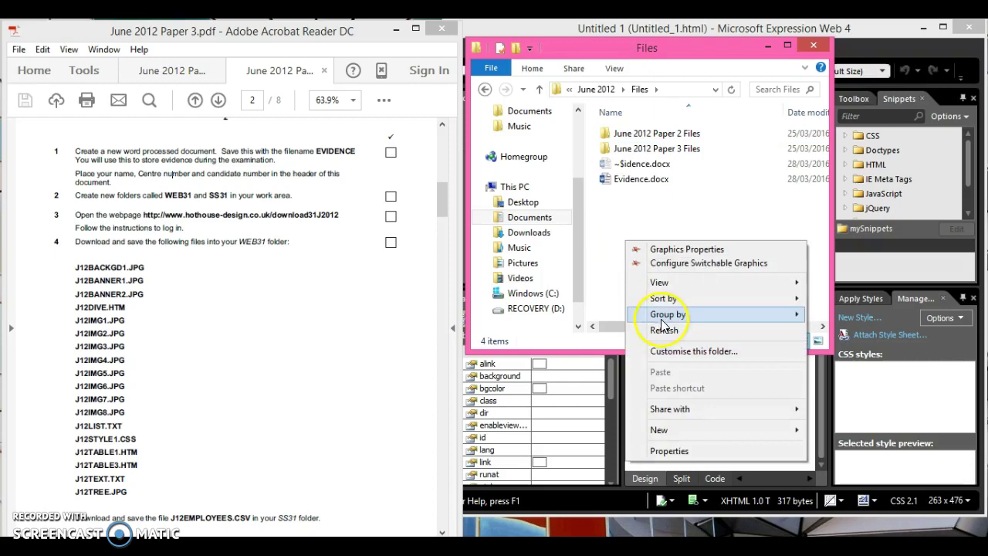
{"action": "mouse_move", "coordinate": [689, 430]}
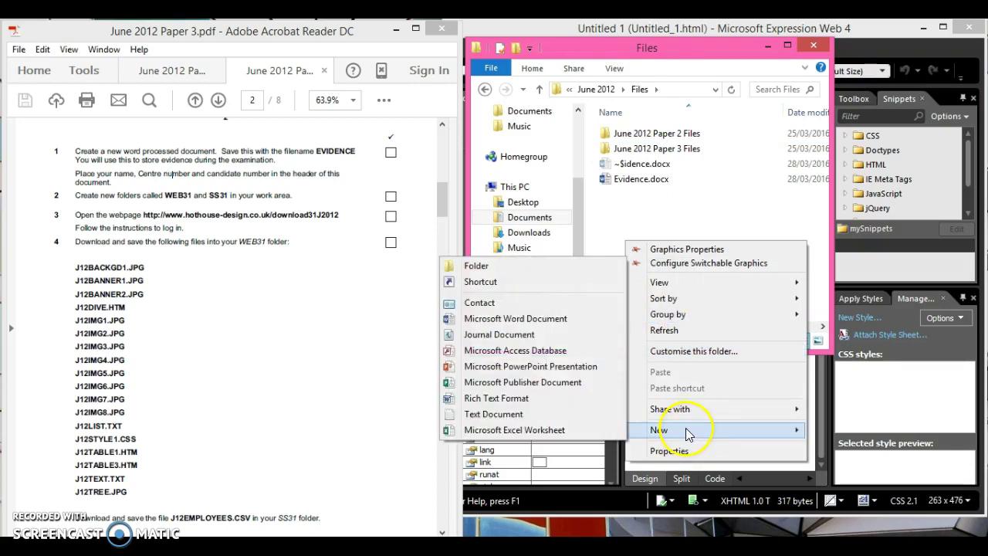
{"action": "left_click", "coordinate": [592, 273]}
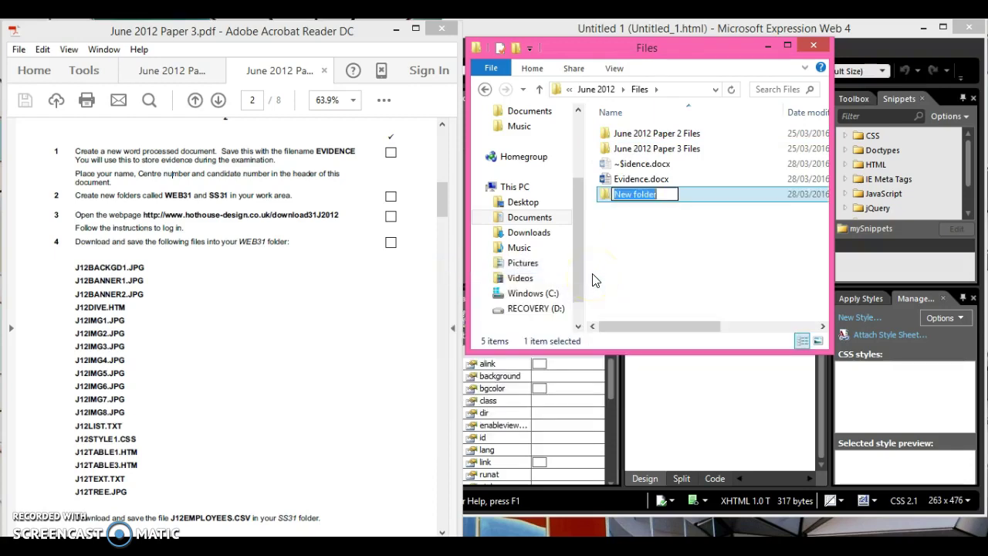
{"action": "type", "text": "Web2"}
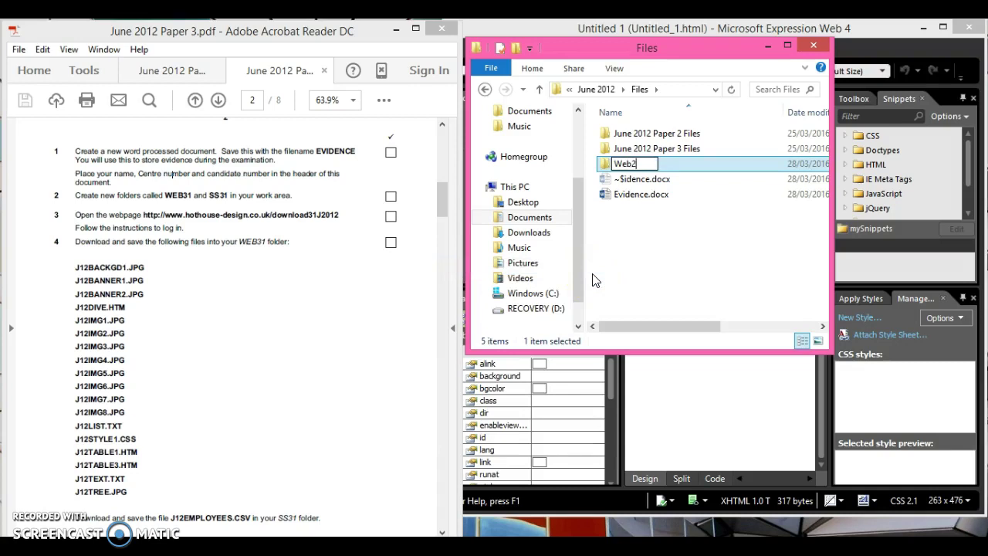
{"action": "key", "text": "BackSpace"}
{"action": "type", "text": "31"}
{"action": "key", "text": "Return"}
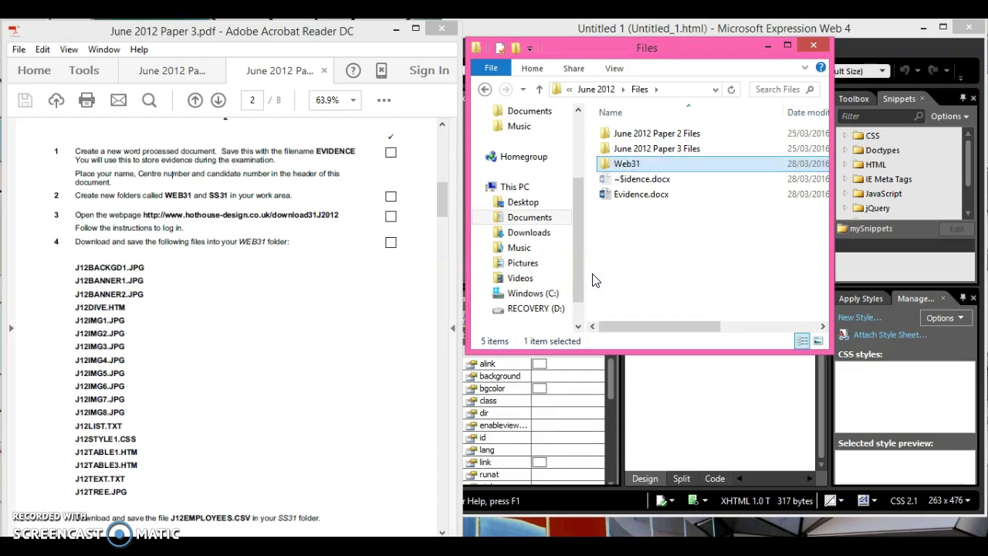
Create a second new folder named SS31 alongside Web31 in the Files folder.
{"action": "right_click", "coordinate": [611, 270]}
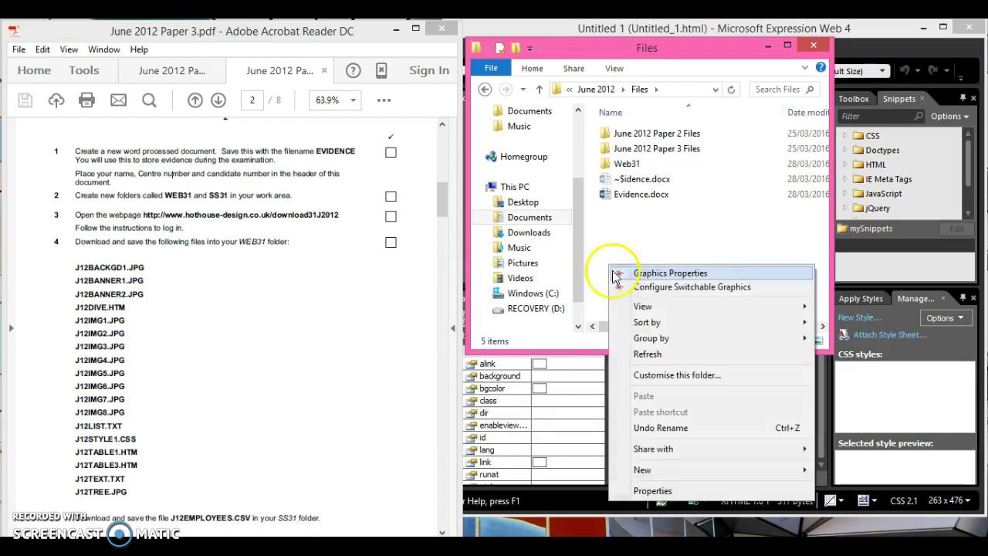
{"action": "mouse_move", "coordinate": [665, 472]}
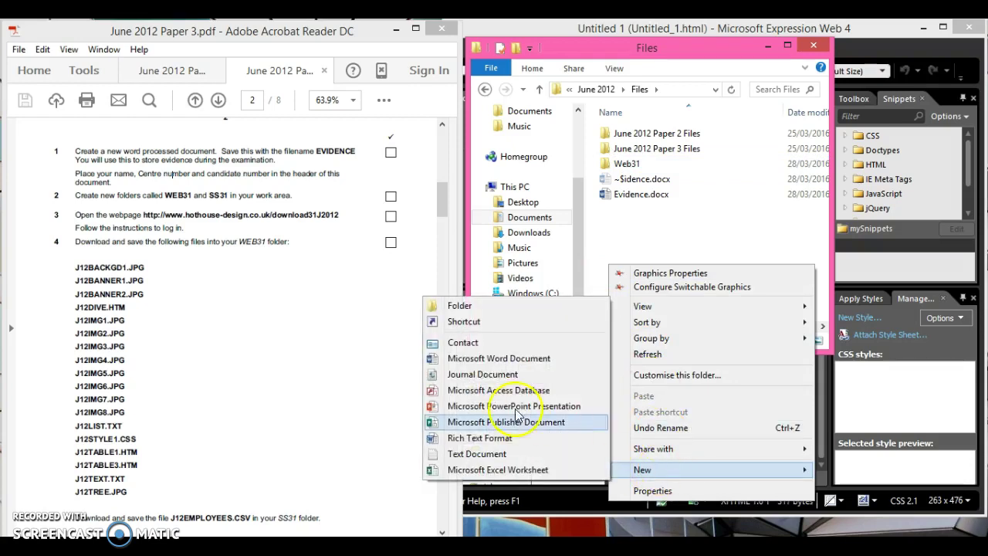
{"action": "left_click", "coordinate": [500, 309]}
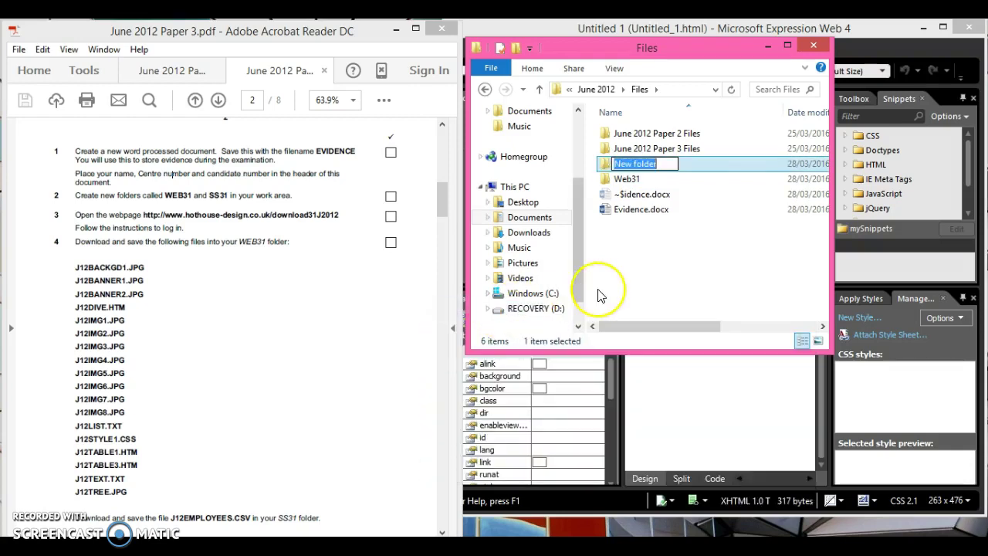
{"action": "type", "text": "SS31"}
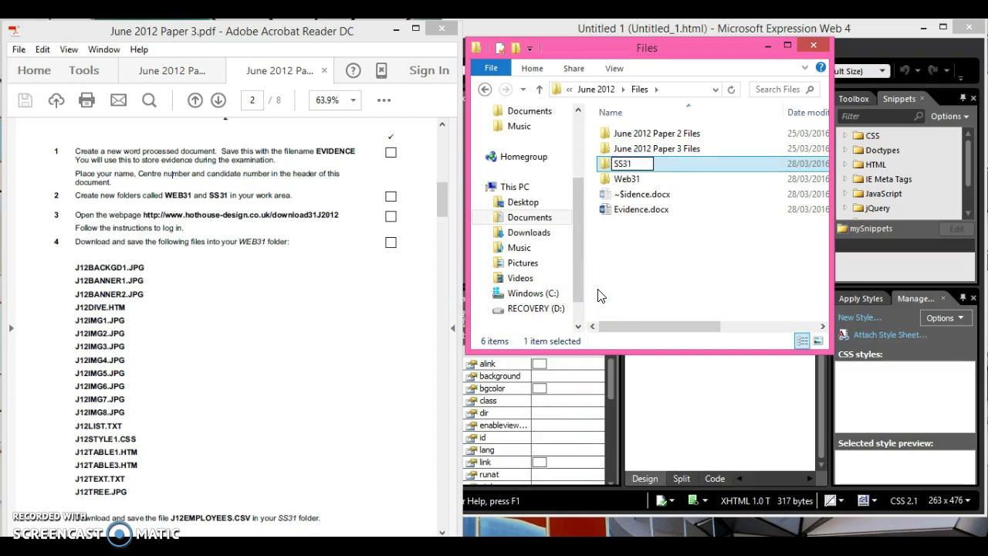
{"action": "key", "text": "Return"}
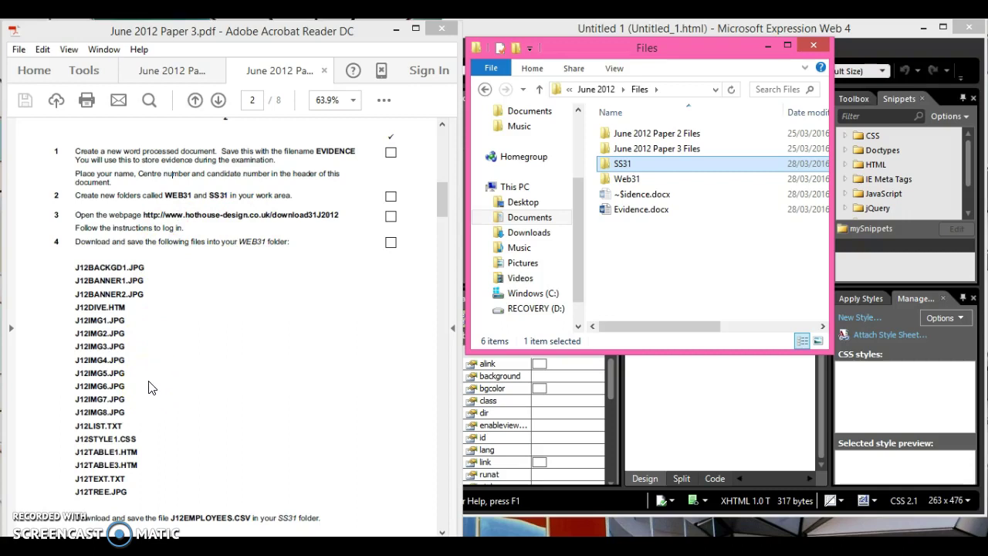
{"action": "key", "text": "Down"}
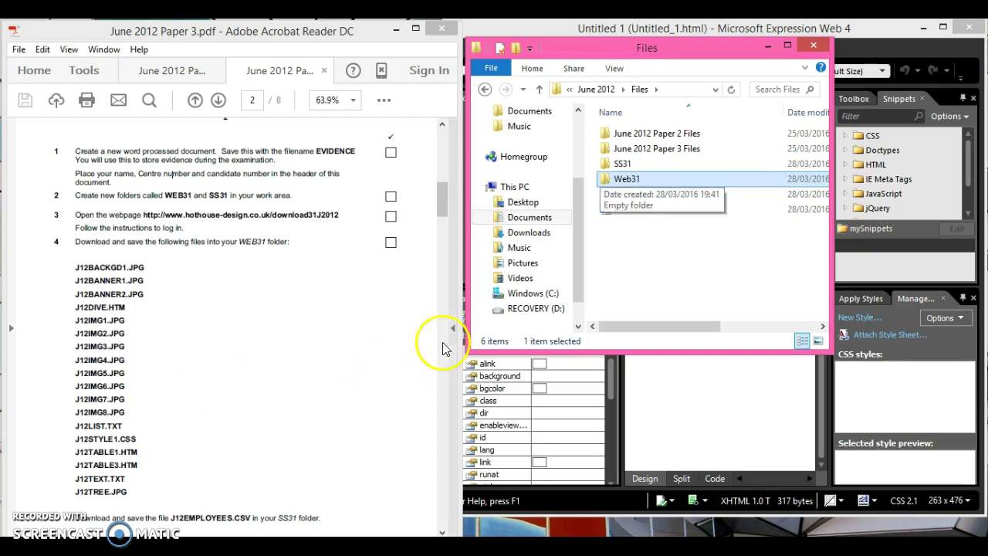
Copy all files from the June 2012 Paper 3 Files folder into the Web31 folder.
{"action": "double_click", "coordinate": [683, 149]}
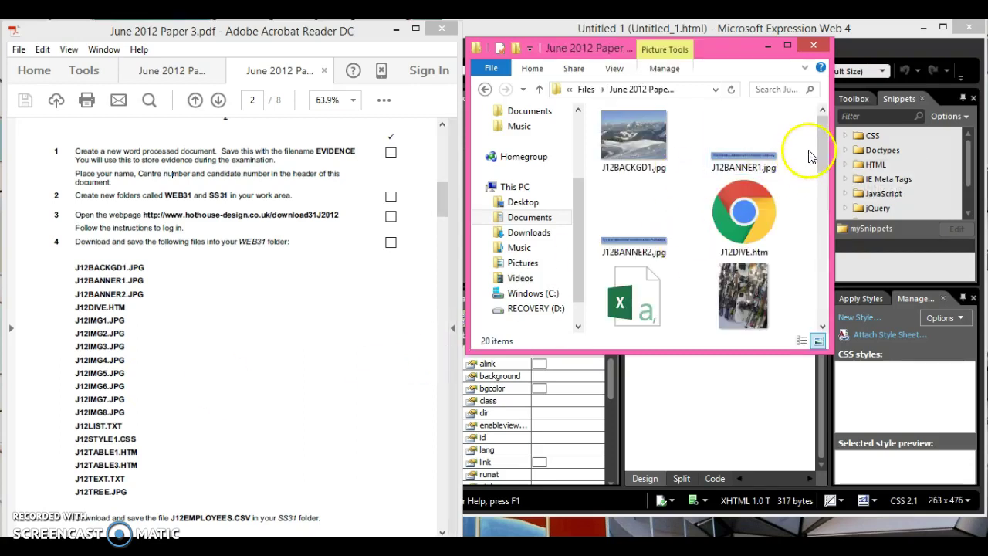
{"action": "left_click_drag", "start_coordinate": [820, 146], "coordinate": [815, 331]}
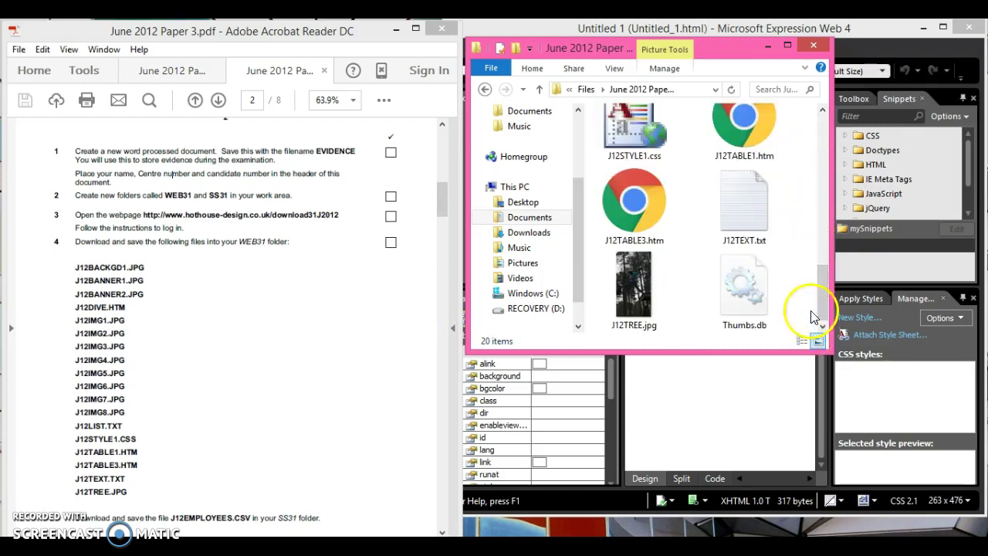
{"action": "left_click_drag", "start_coordinate": [825, 266], "coordinate": [816, 97]}
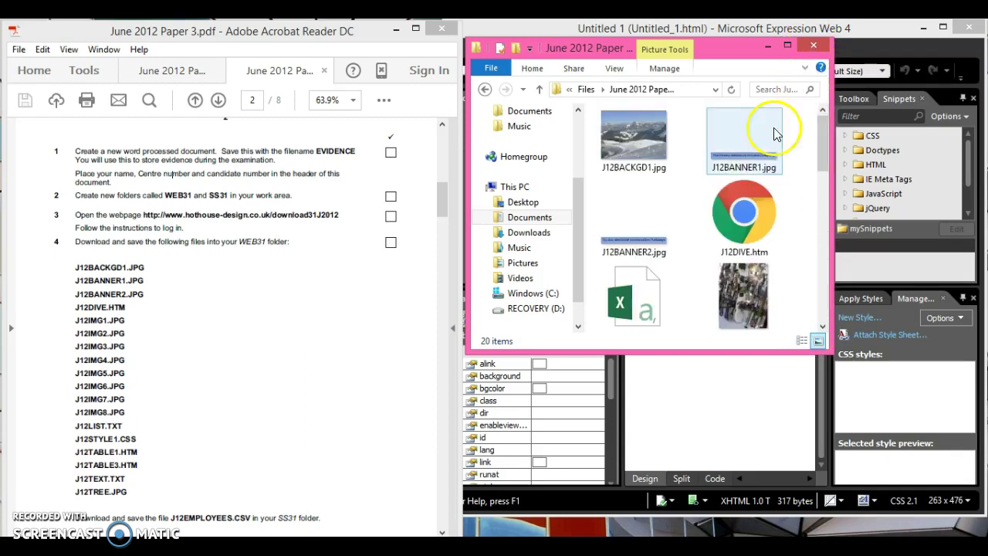
{"action": "left_click", "coordinate": [787, 44]}
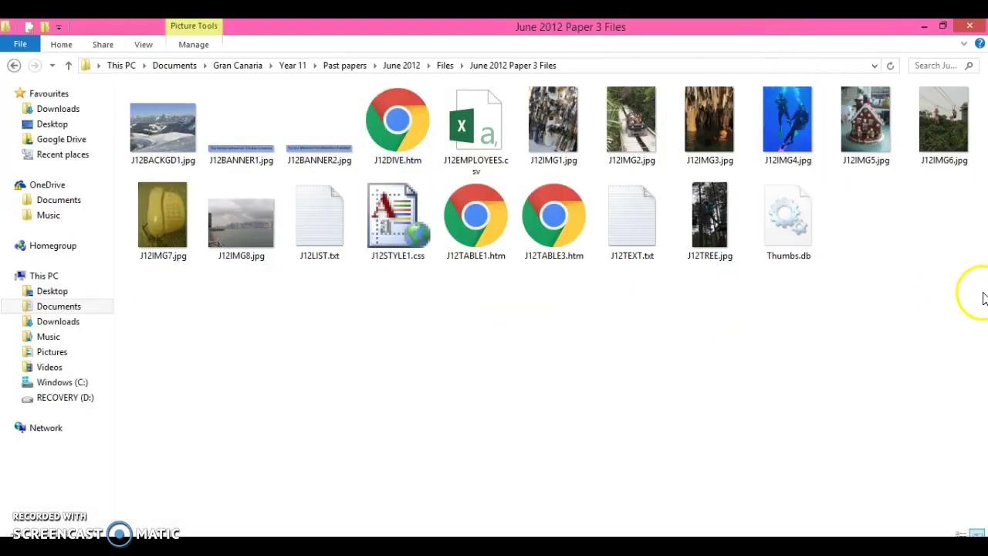
{"action": "left_click_drag", "start_coordinate": [982, 292], "coordinate": [156, 100]}
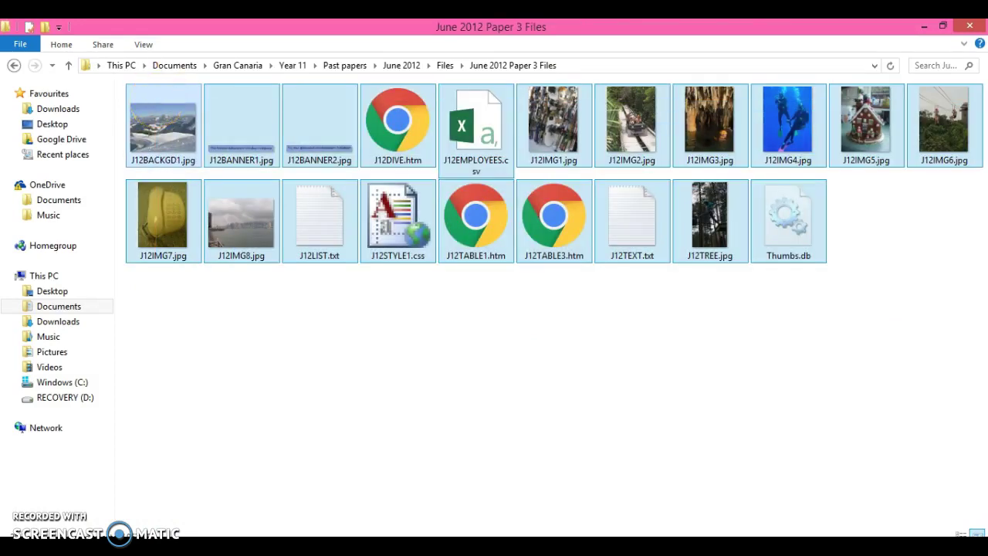
{"action": "left_click", "coordinate": [446, 68]}
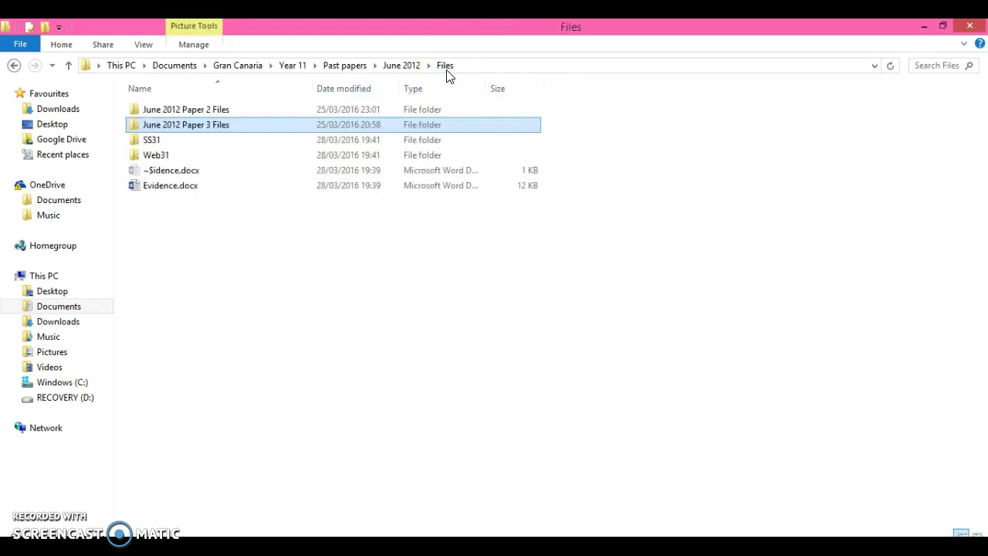
{"action": "double_click", "coordinate": [368, 156]}
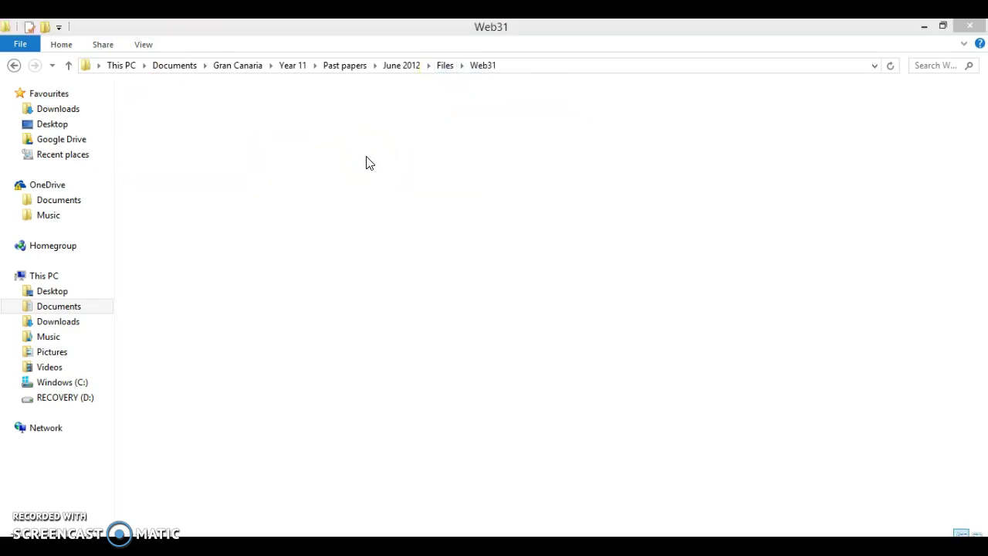
{"action": "key", "text": "ctrl+v"}
{"action": "left_click", "coordinate": [640, 388]}
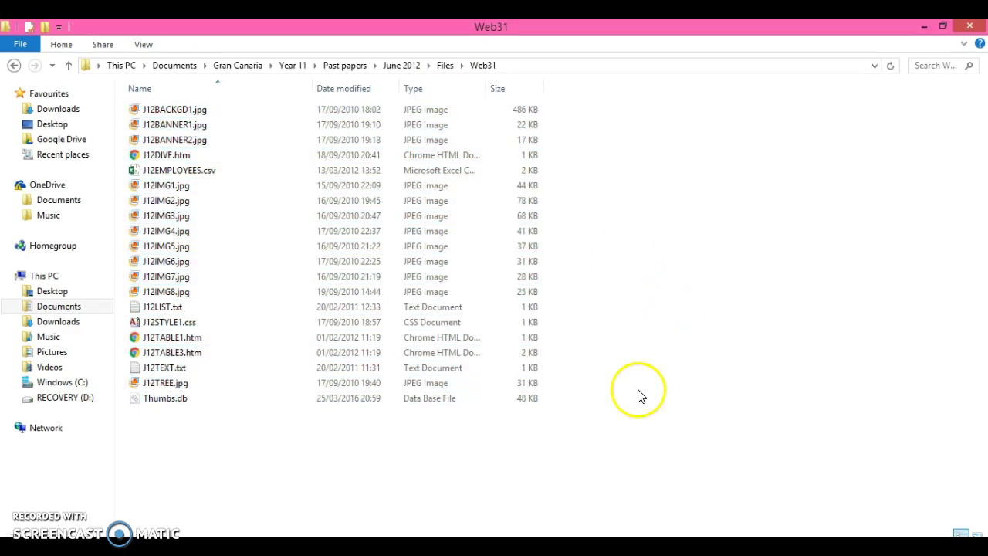
Check the file instructions in question 4 of the exam paper and put J12EMPLOYEES.csv from Web31 into the SS31 folder.
{"action": "left_click", "coordinate": [943, 26]}
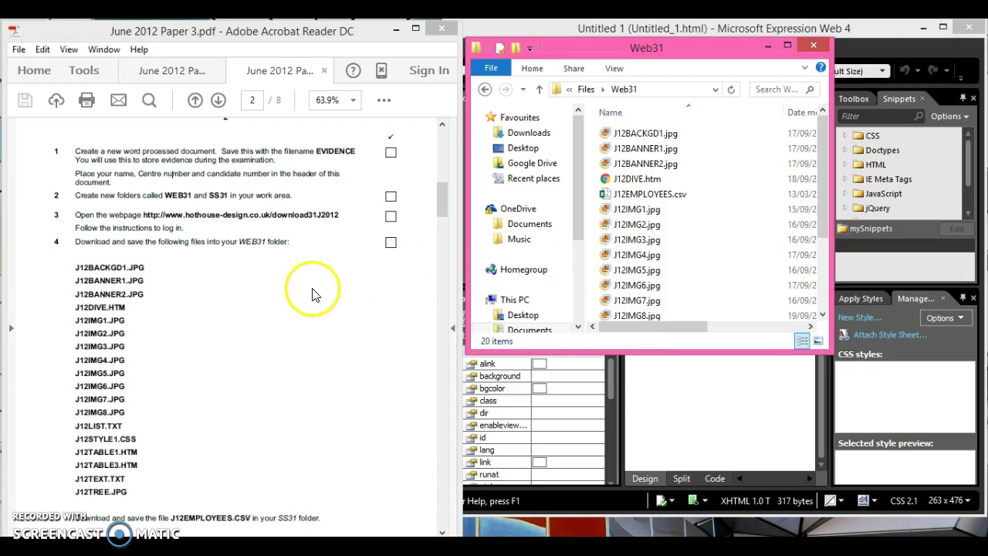
{"action": "left_click", "coordinate": [270, 371]}
{"action": "scroll", "coordinate": [270, 375], "scroll_direction": "down", "scroll_amount": 1}
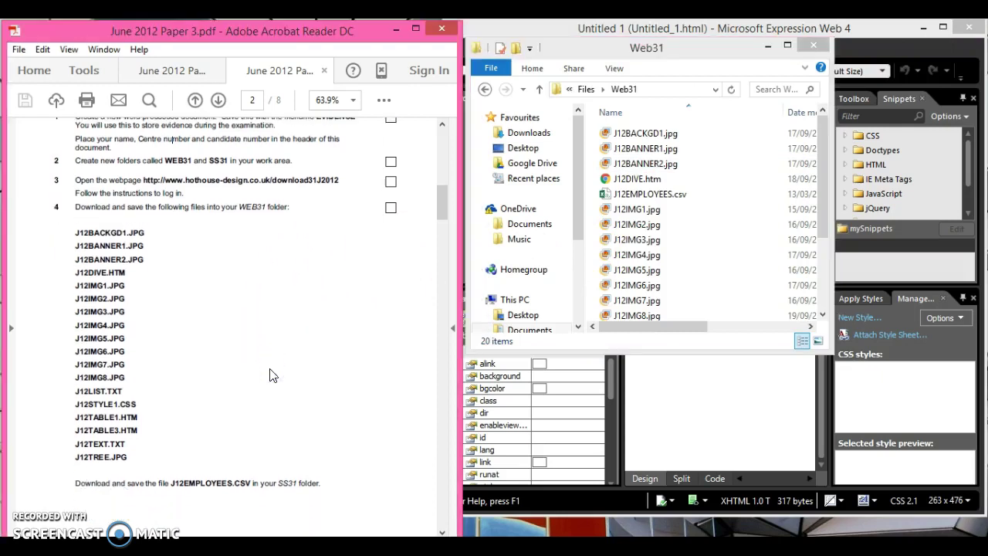
{"action": "scroll", "coordinate": [270, 375], "scroll_direction": "down", "scroll_amount": 2}
{"action": "scroll", "coordinate": [270, 375], "scroll_direction": "down", "scroll_amount": 1}
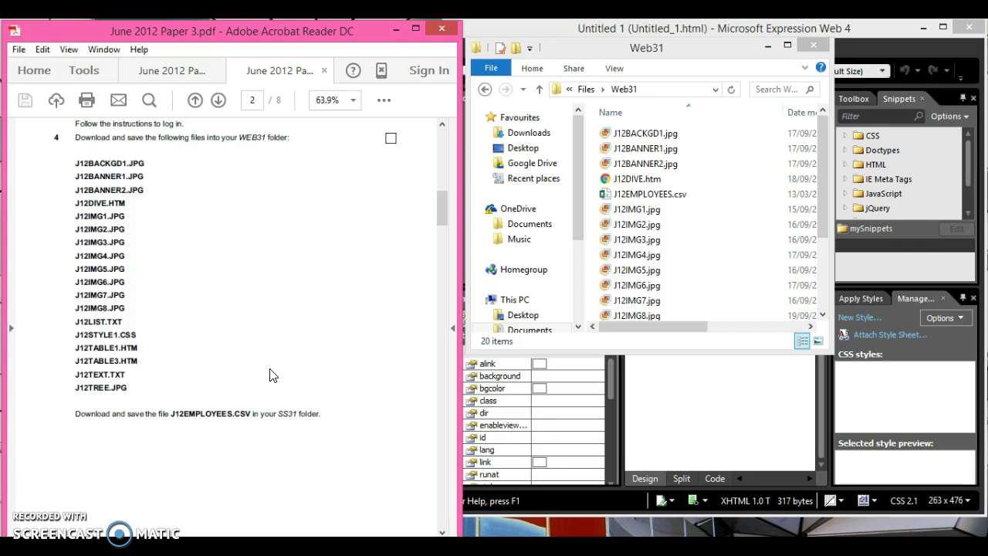
{"action": "left_click", "coordinate": [642, 195]}
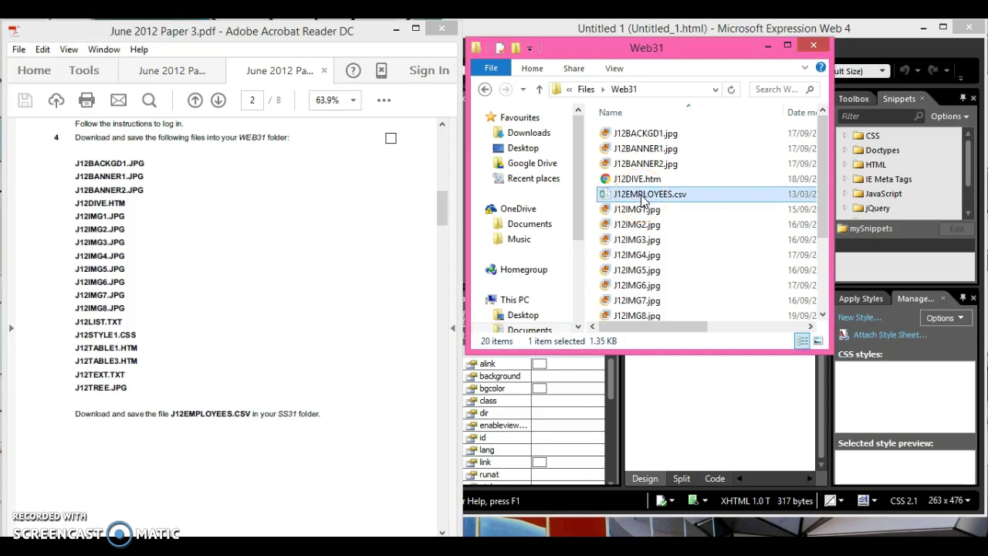
{"action": "left_click", "coordinate": [586, 90]}
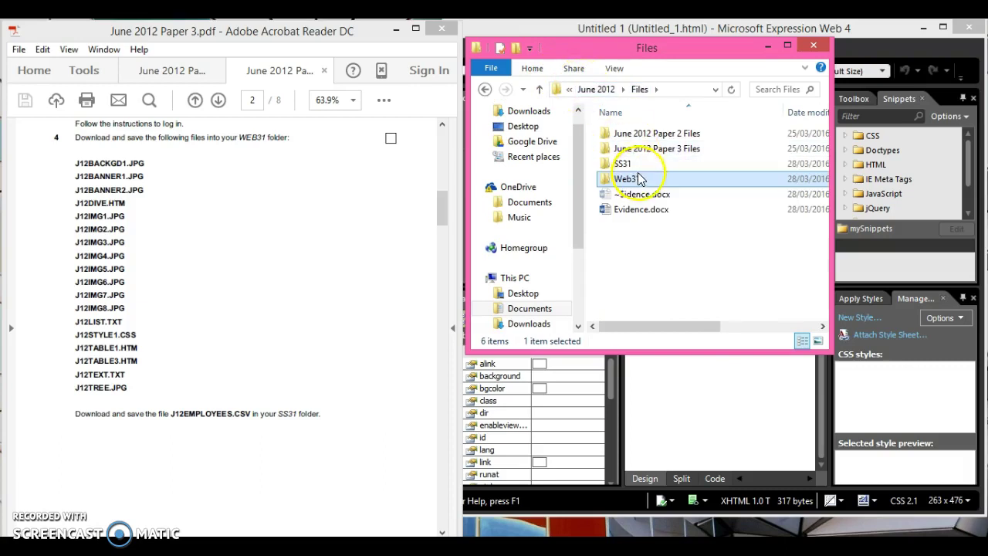
{"action": "double_click", "coordinate": [633, 168]}
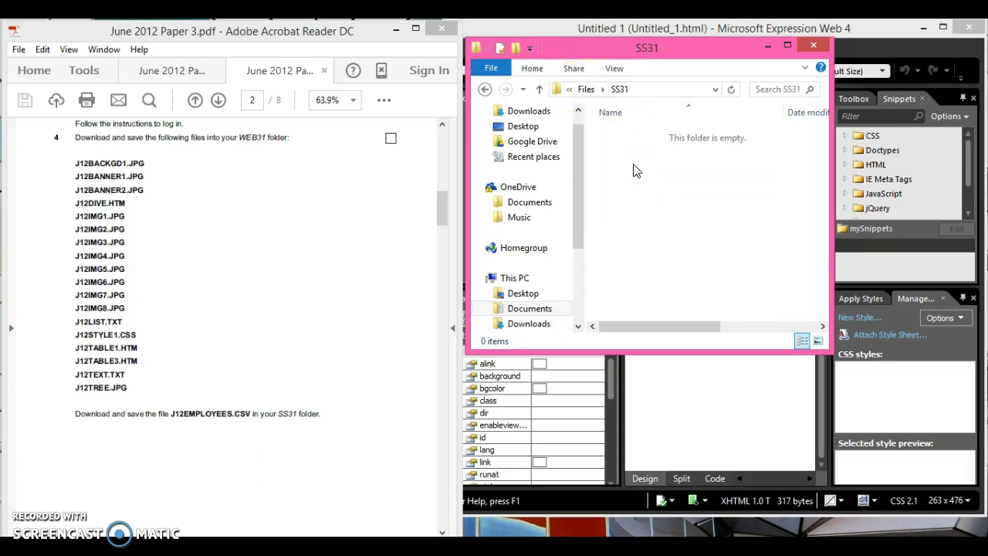
{"action": "key", "text": "ctrl+v"}
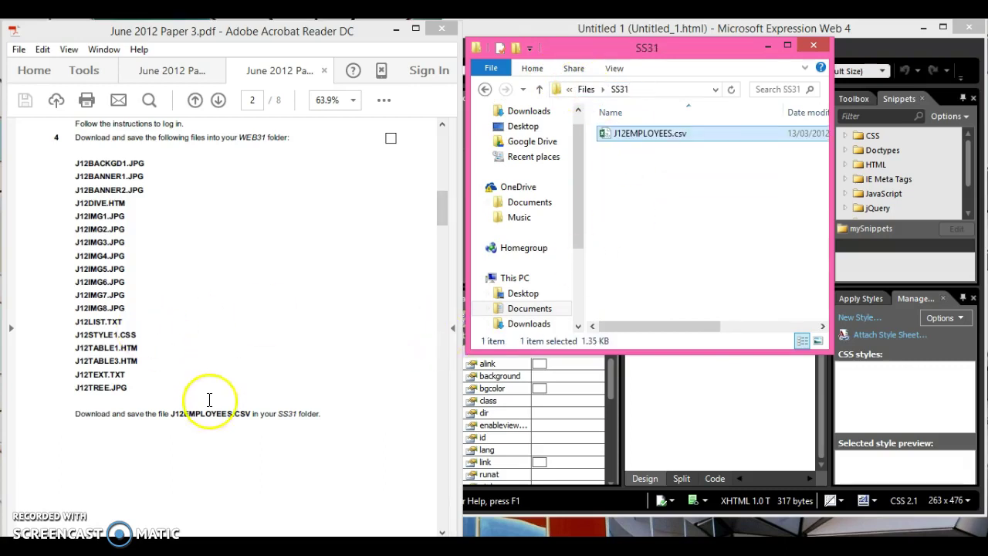
Read questions 5 to 11 on page 3 of the exam paper and close the SS31 folder window.
{"action": "left_click", "coordinate": [194, 446]}
{"action": "scroll", "coordinate": [194, 452], "scroll_direction": "down", "scroll_amount": 2}
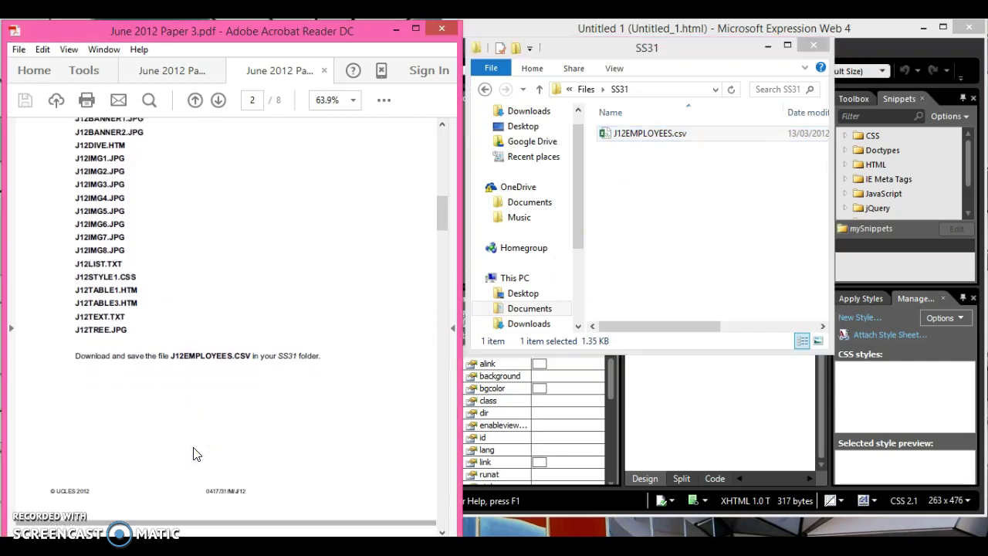
{"action": "scroll", "coordinate": [193, 454], "scroll_direction": "down", "scroll_amount": 3}
{"action": "scroll", "coordinate": [194, 446], "scroll_direction": "down", "scroll_amount": 3}
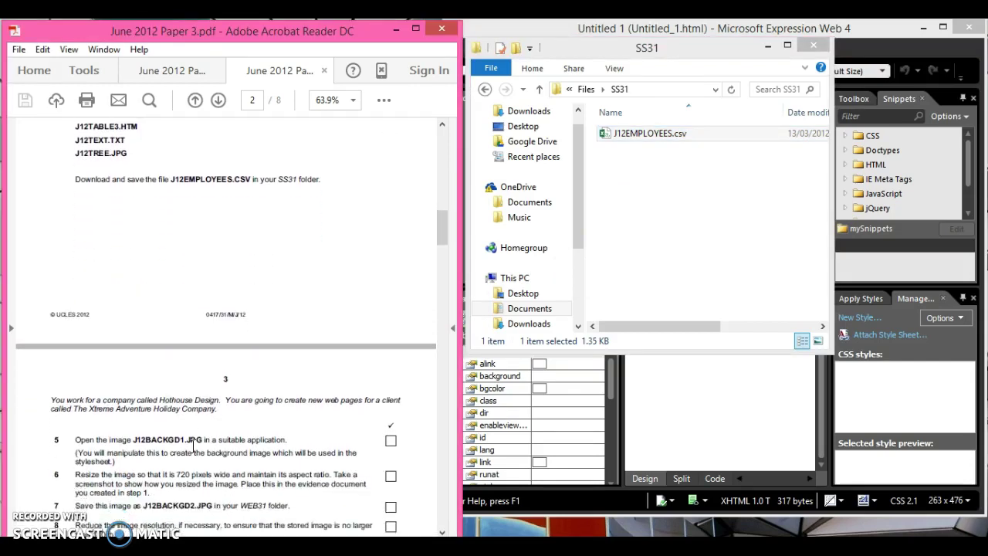
{"action": "scroll", "coordinate": [194, 446], "scroll_direction": "down", "scroll_amount": 2}
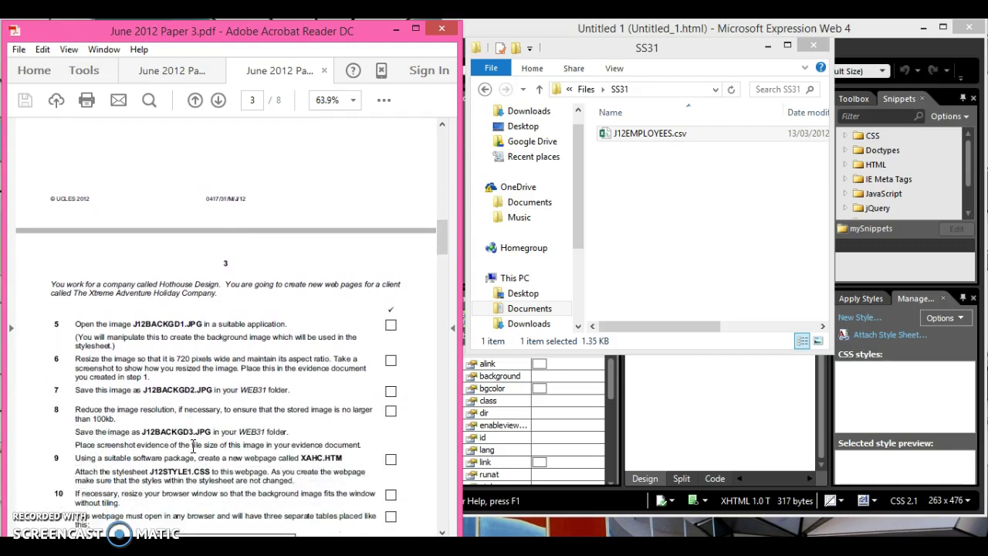
{"action": "scroll", "coordinate": [193, 446], "scroll_direction": "down", "scroll_amount": 1}
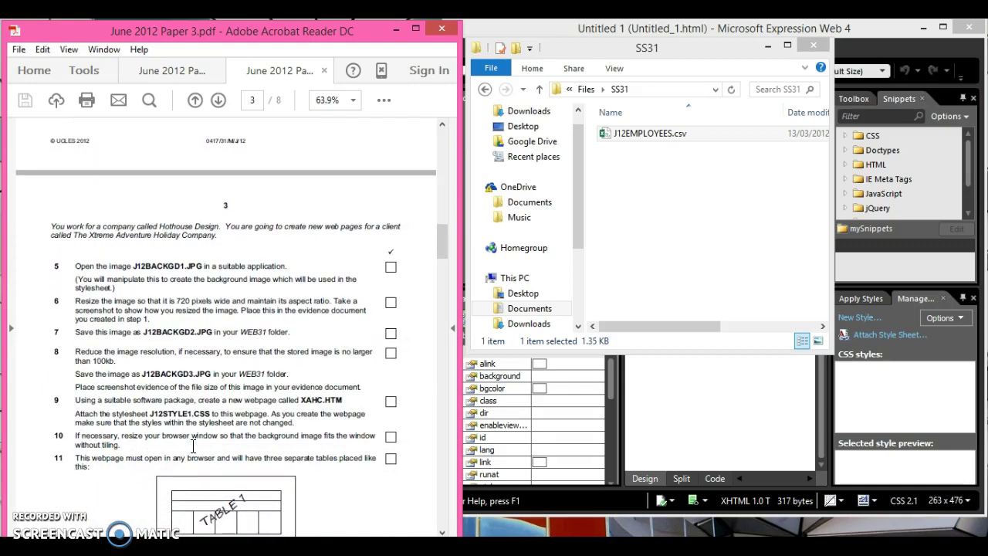
{"action": "scroll", "coordinate": [194, 446], "scroll_direction": "down", "scroll_amount": 2}
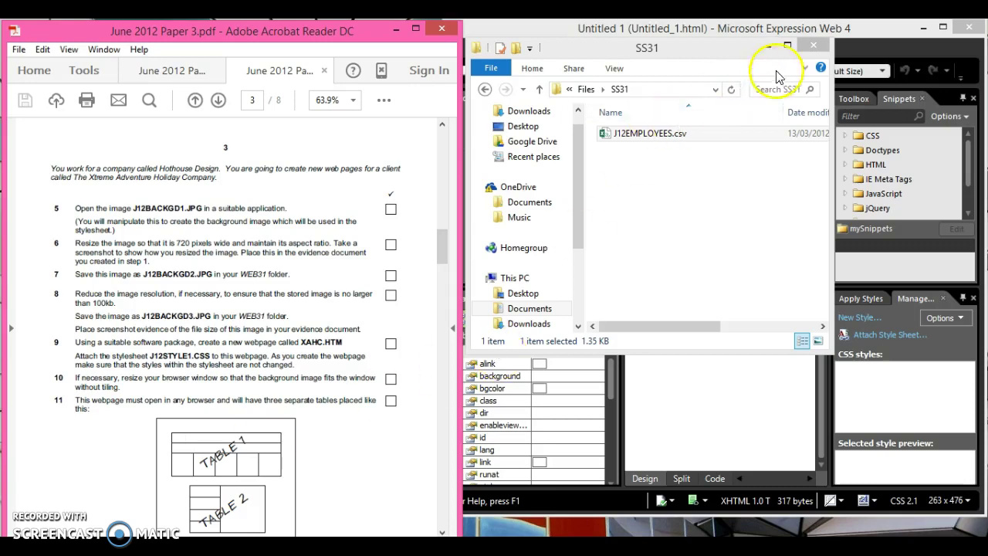
{"action": "left_click", "coordinate": [826, 45]}
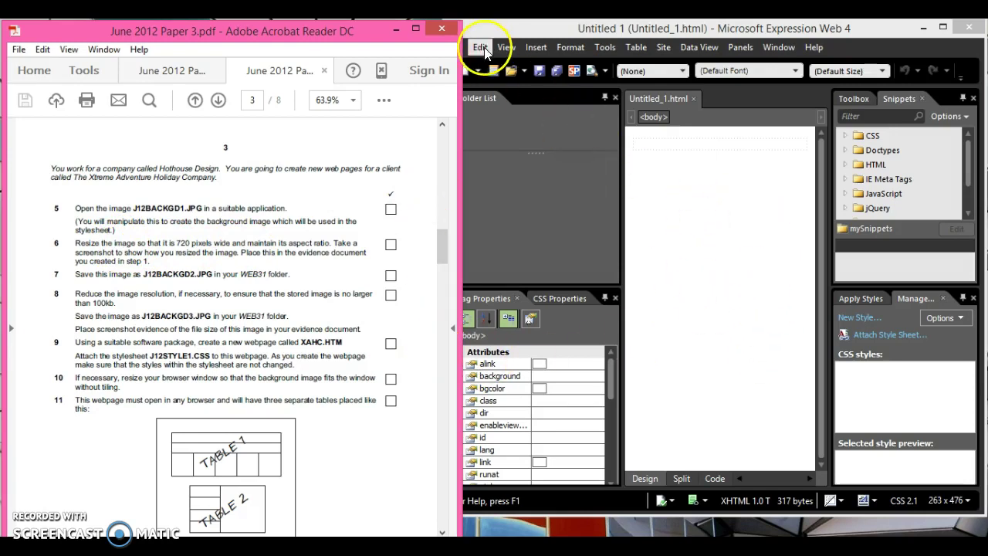
Browse in Expression Web's Open File dialog to Gran Canaria, Year 11, Past papers, June 2012, Files, Web31 inside Documents.
{"action": "left_click", "coordinate": [502, 28]}
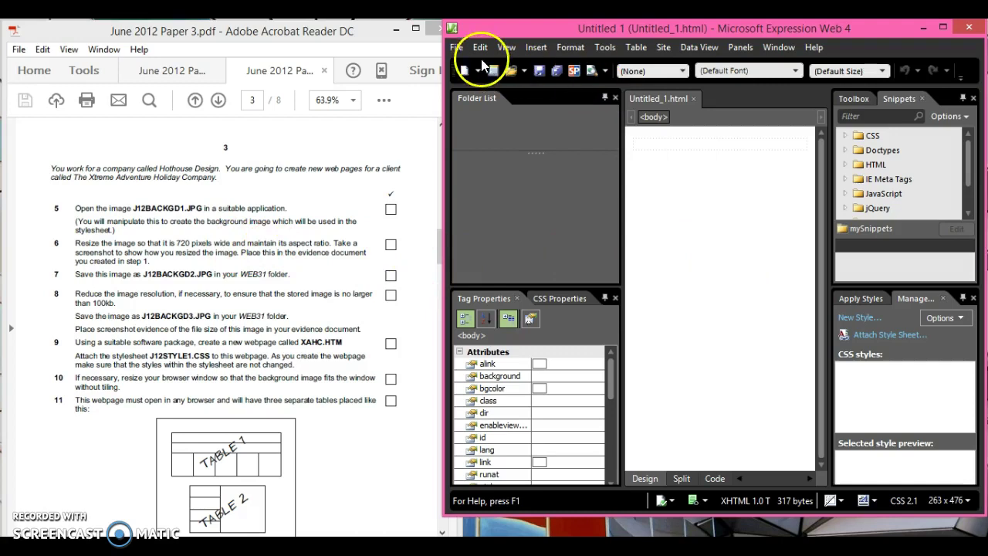
{"action": "left_click", "coordinate": [455, 42]}
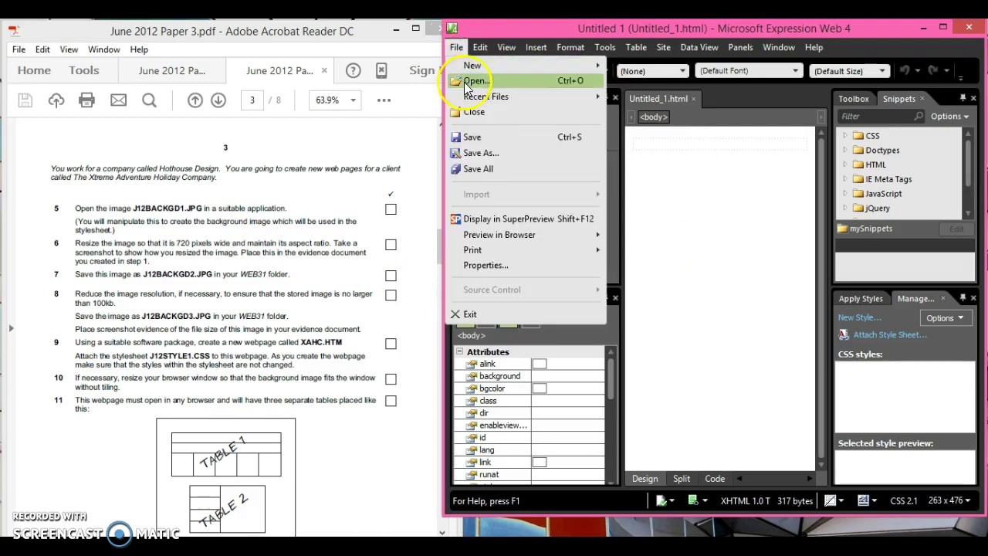
{"action": "left_click", "coordinate": [465, 82]}
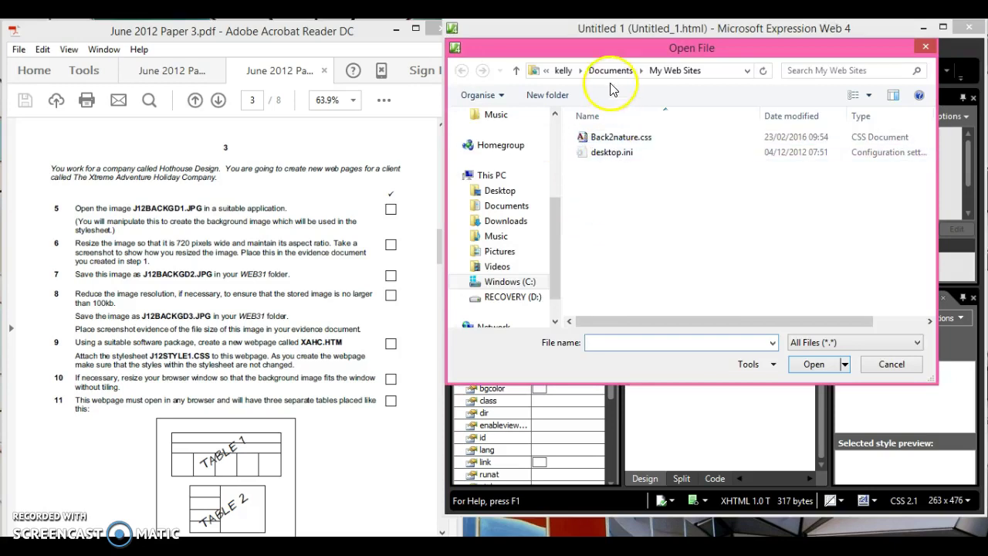
{"action": "left_click", "coordinate": [507, 207]}
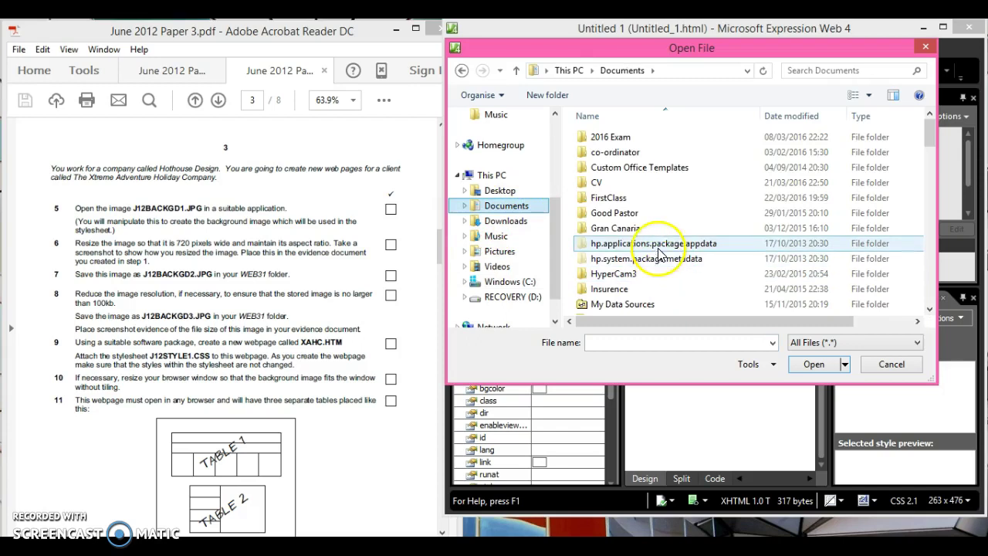
{"action": "double_click", "coordinate": [615, 229]}
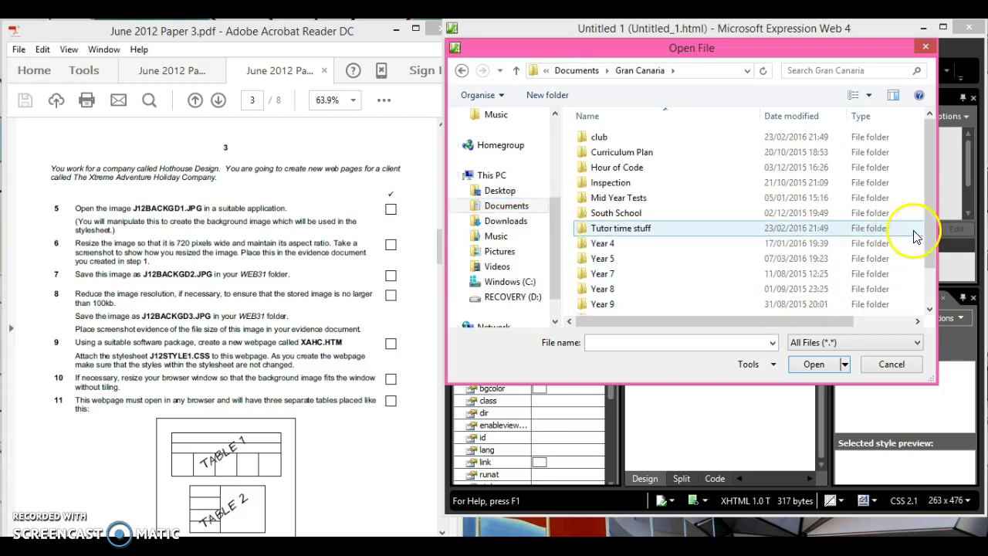
{"action": "left_click", "coordinate": [931, 270]}
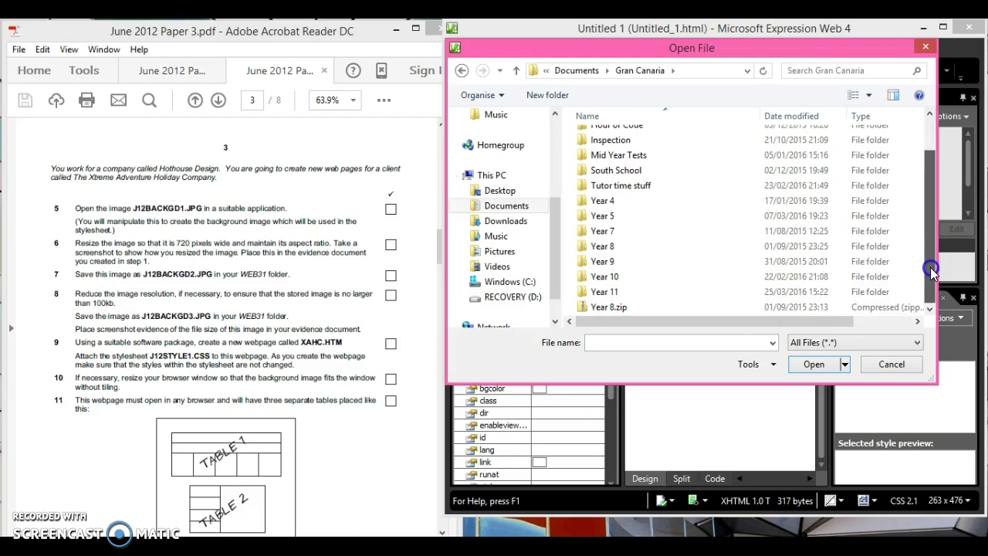
{"action": "double_click", "coordinate": [682, 291]}
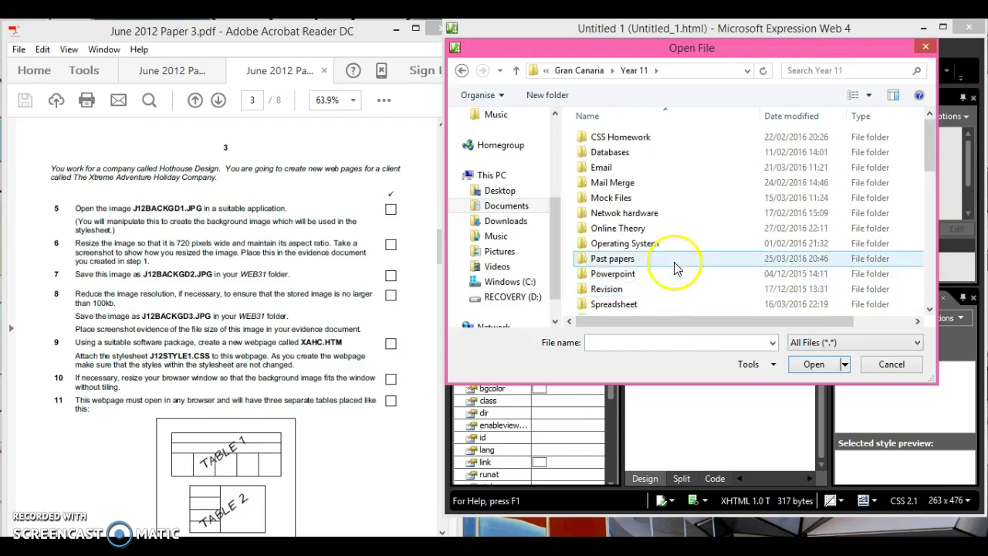
{"action": "left_click", "coordinate": [675, 263]}
{"action": "double_click", "coordinate": [674, 263]}
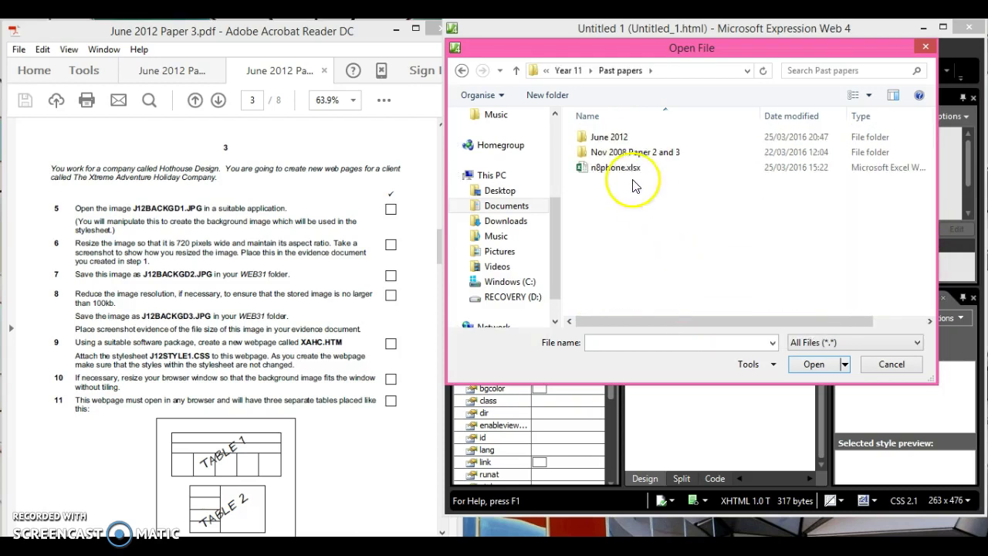
{"action": "double_click", "coordinate": [629, 139]}
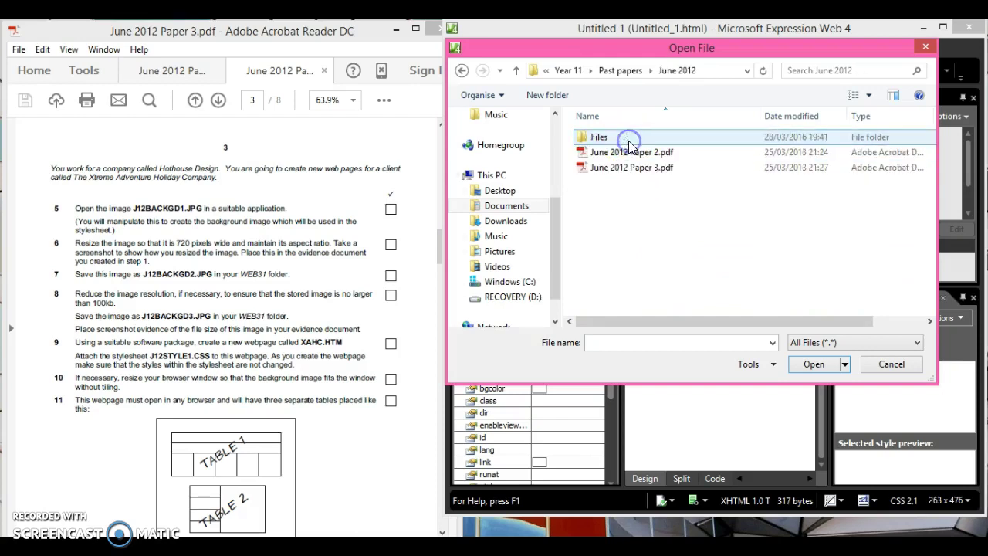
{"action": "double_click", "coordinate": [628, 139]}
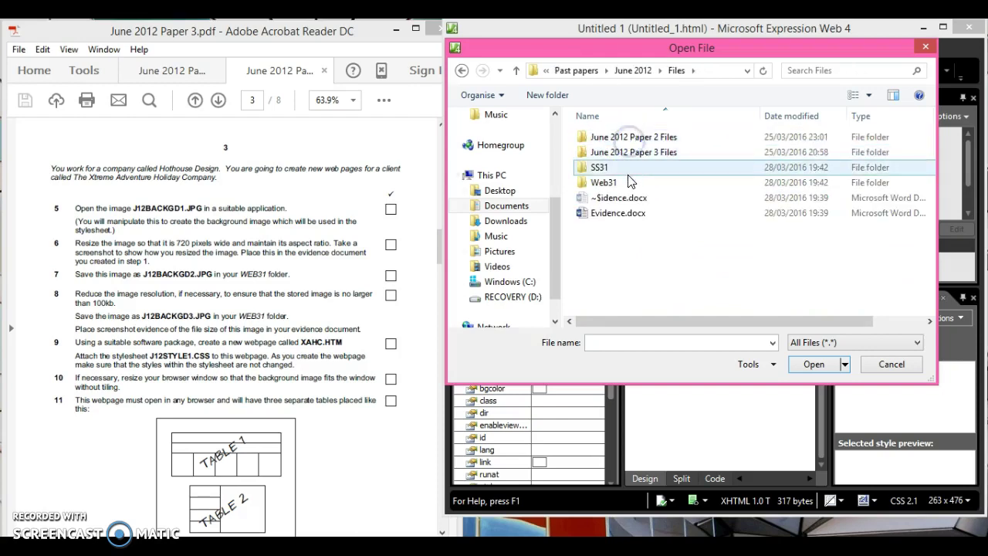
{"action": "double_click", "coordinate": [603, 182]}
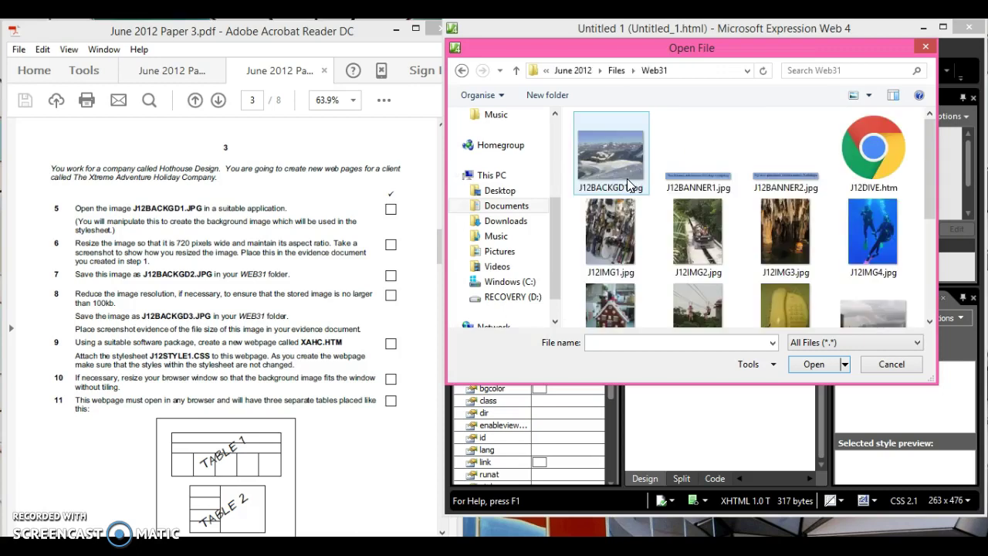
Try to open J12BACKGD1.jpg from the Web31 folder, dismissing the sign-in window and closing Photo Gallery.
{"action": "double_click", "coordinate": [619, 184]}
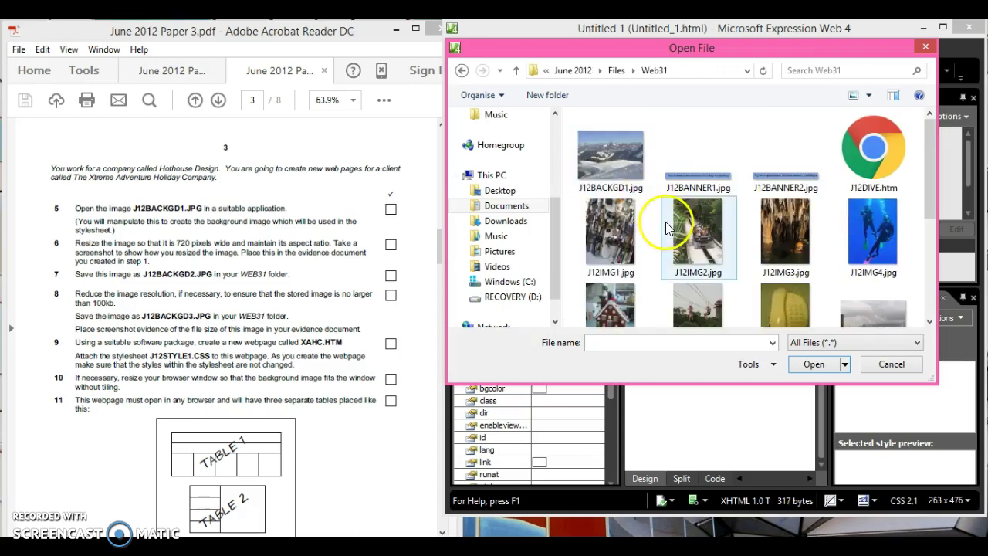
{"action": "left_click", "coordinate": [616, 182]}
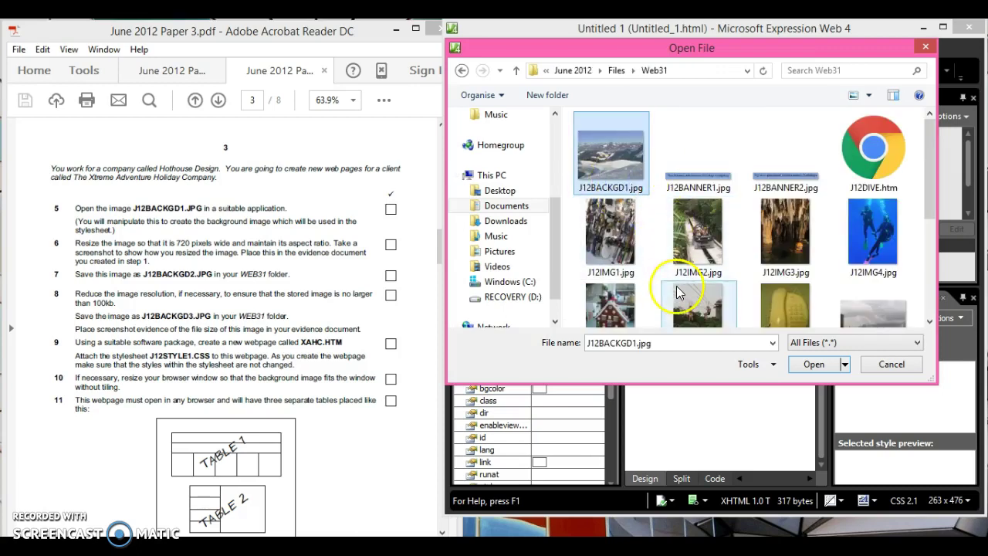
{"action": "left_click", "coordinate": [822, 366]}
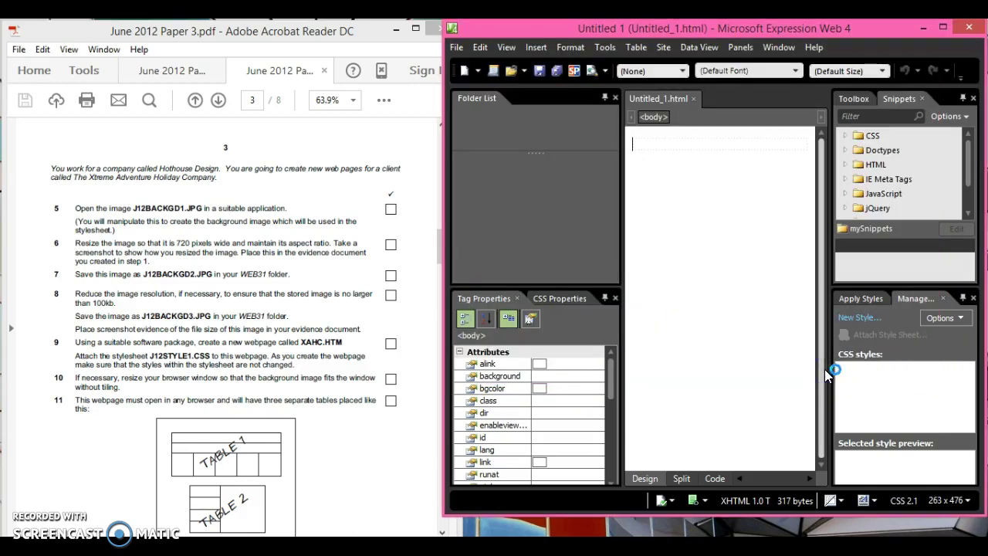
{"action": "left_click", "coordinate": [746, 323]}
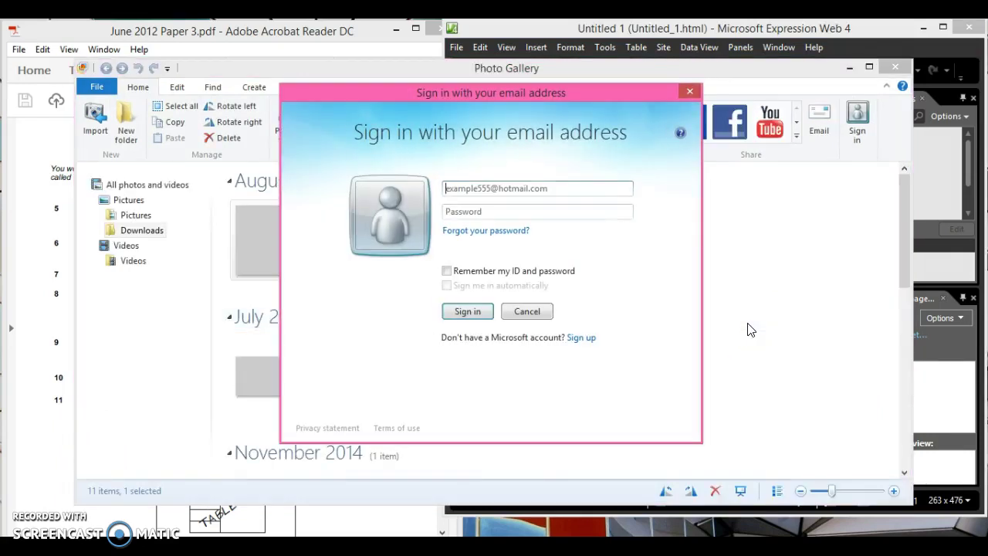
{"action": "left_click", "coordinate": [688, 91]}
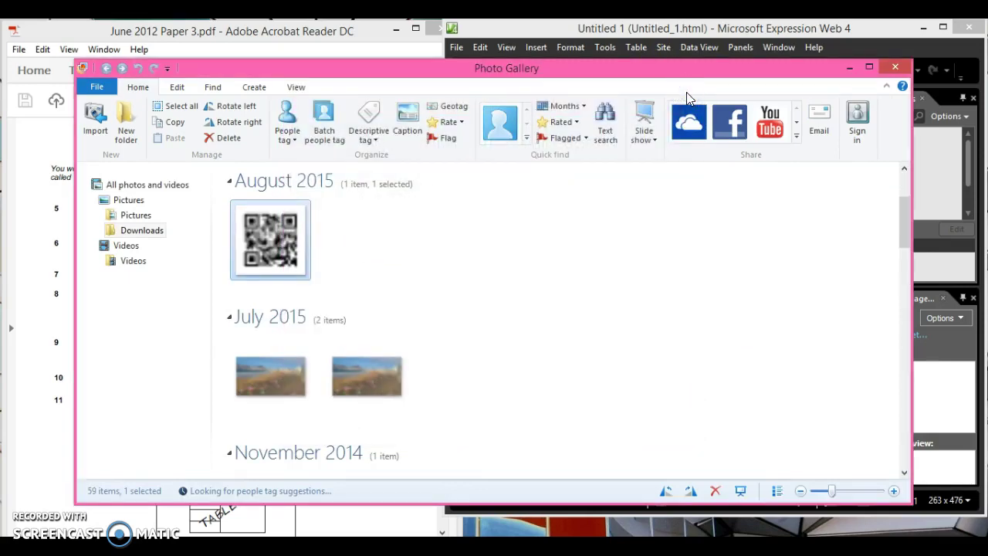
{"action": "left_click", "coordinate": [894, 68]}
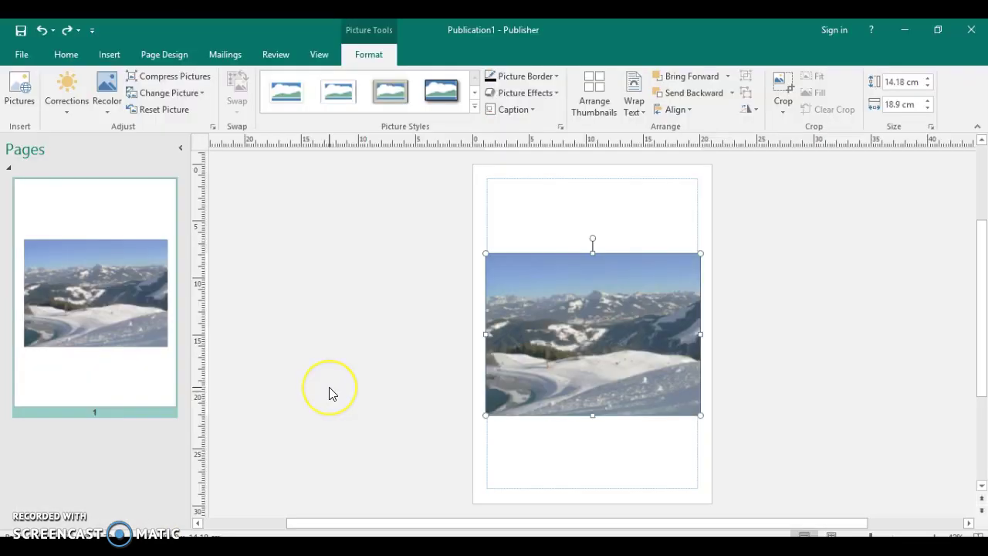
In Publisher, enter 720 px as the snowy mountain picture's width with its aspect ratio locked, checking question 6 of the exam paper.
{"action": "left_click", "coordinate": [621, 315]}
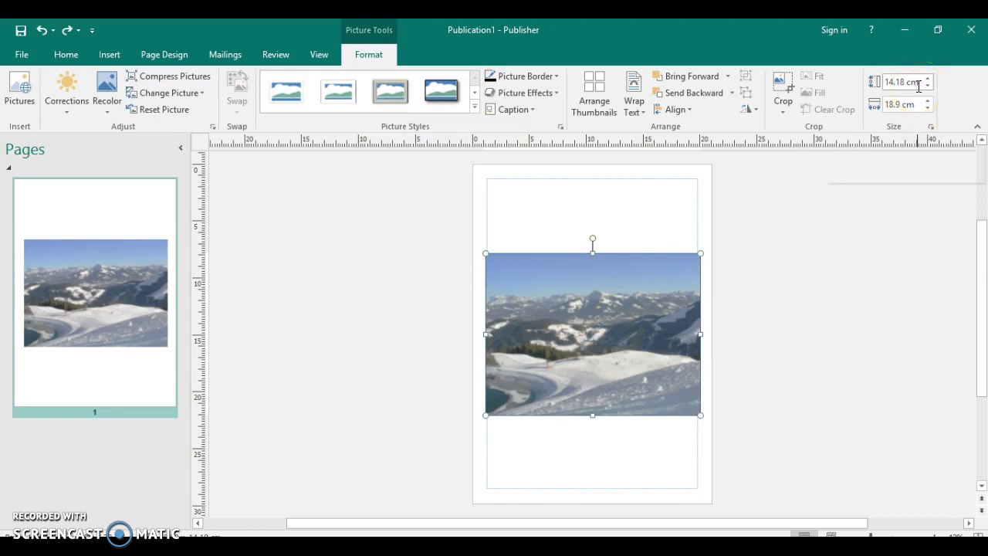
{"action": "left_click", "coordinate": [931, 127]}
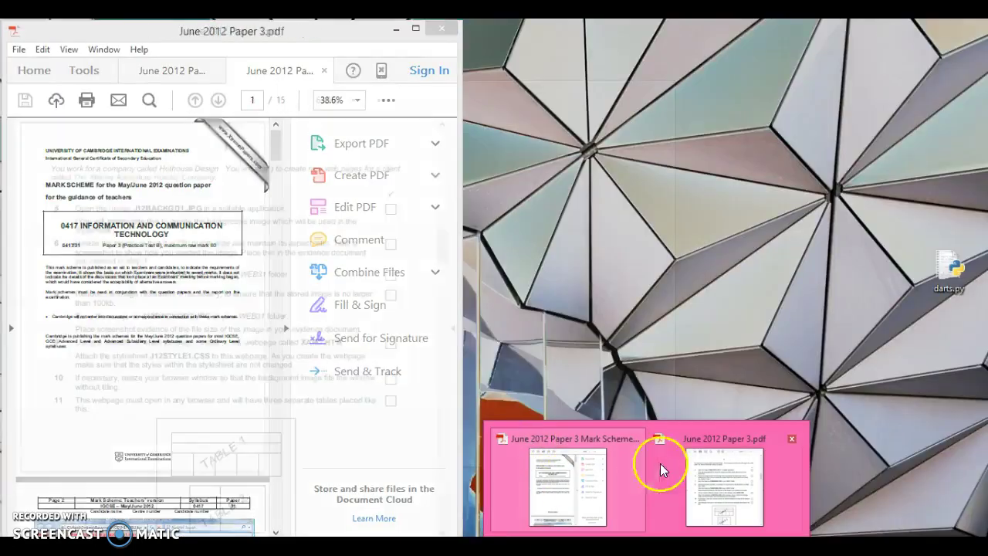
{"action": "left_click", "coordinate": [732, 495]}
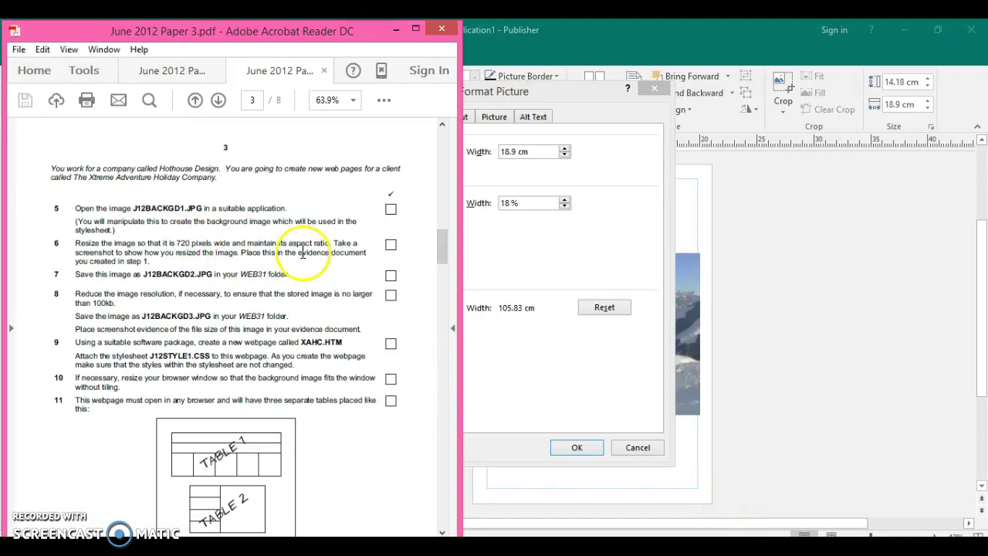
{"action": "left_click", "coordinate": [515, 255]}
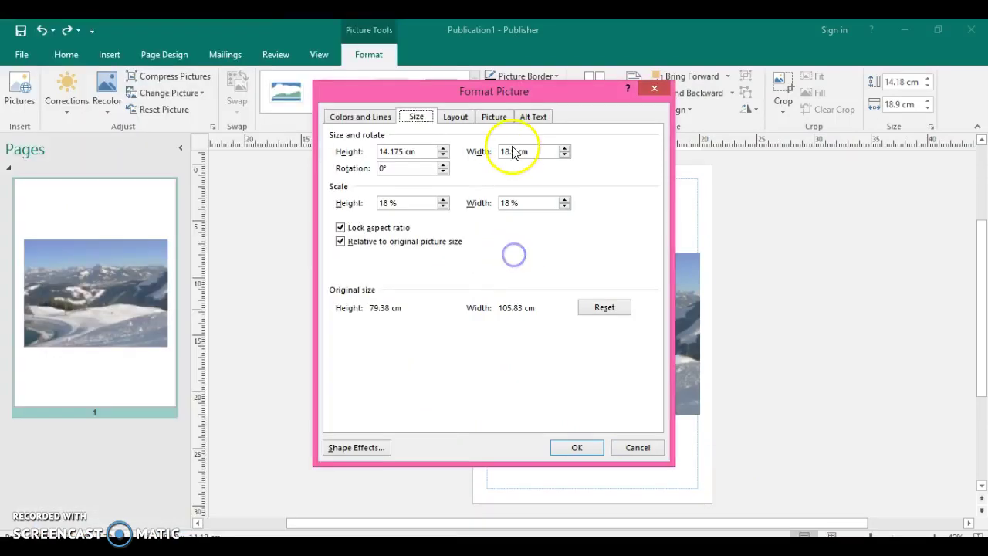
{"action": "double_click", "coordinate": [531, 151]}
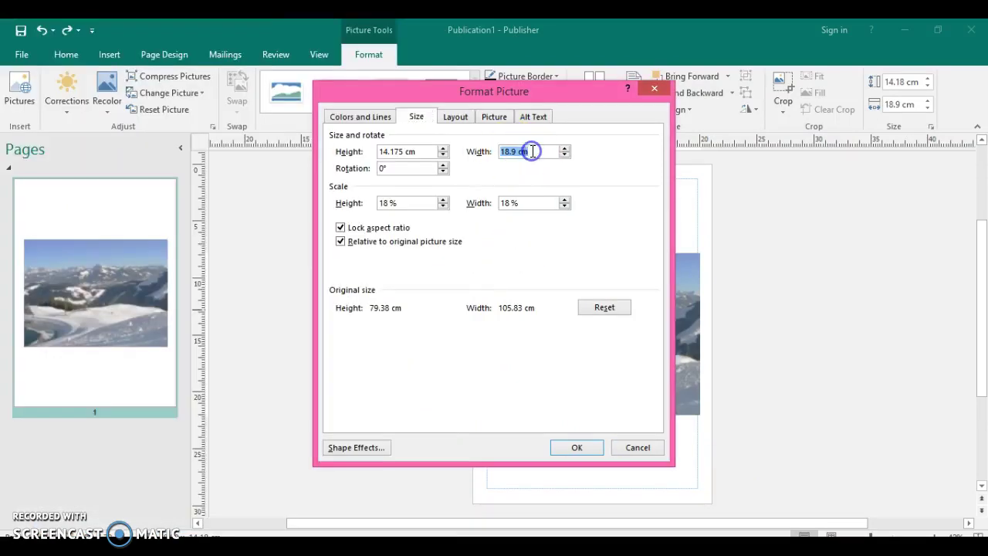
{"action": "type", "text": "720"}
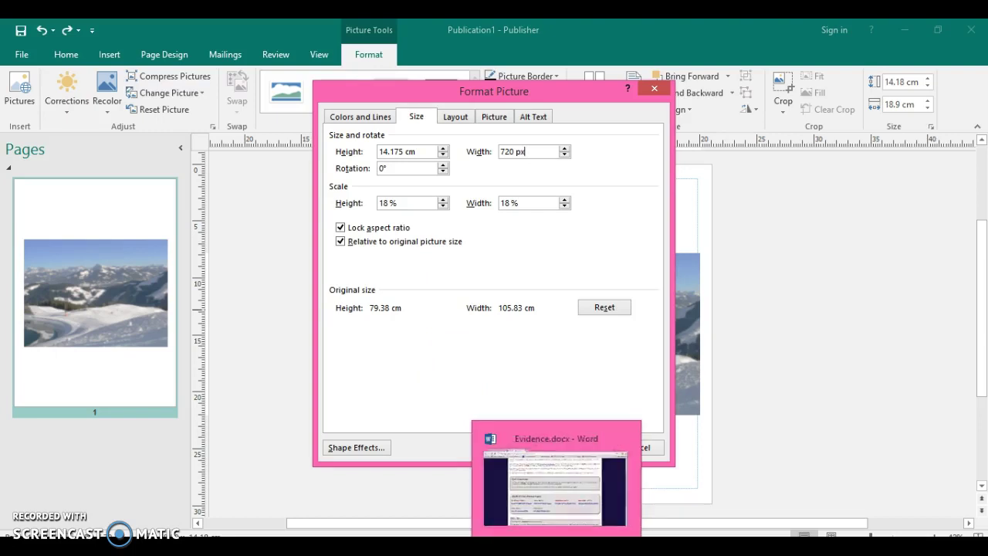
Switch to Evidence.docx in Word and add the line "Resizing image and keeping aspect ratio", correcting its typing errors.
{"action": "left_click", "coordinate": [510, 535]}
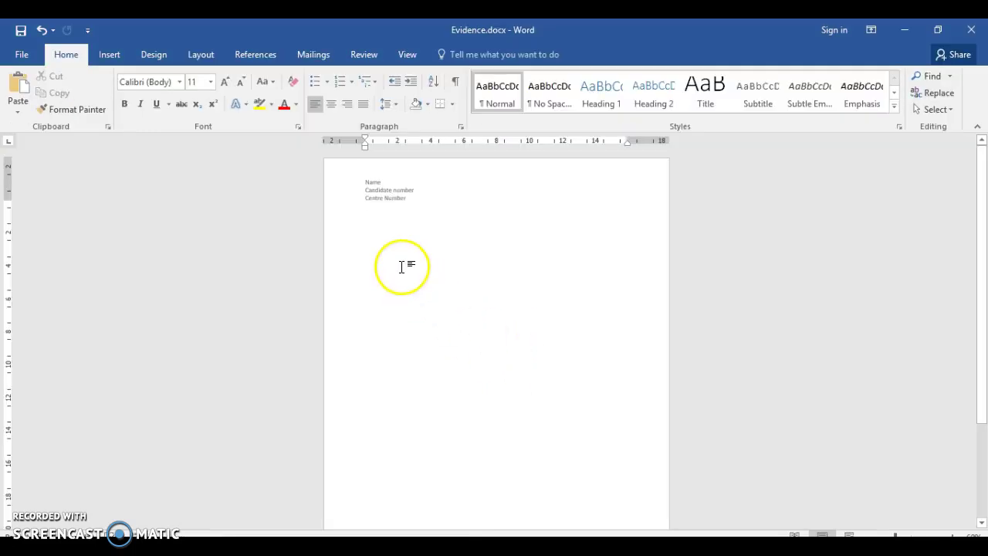
{"action": "left_click", "coordinate": [371, 230]}
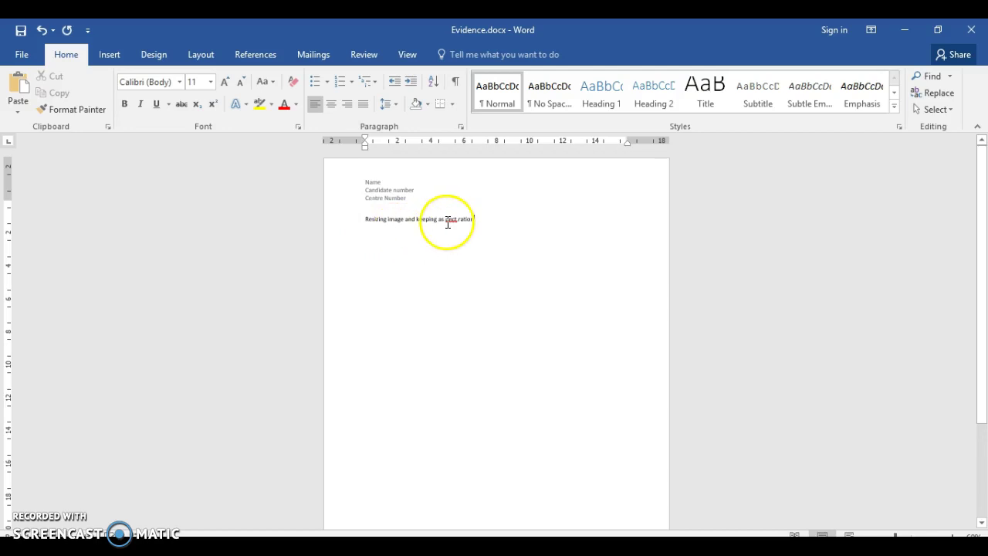
{"action": "left_click", "coordinate": [446, 221]}
{"action": "key", "text": "BackSpace"}
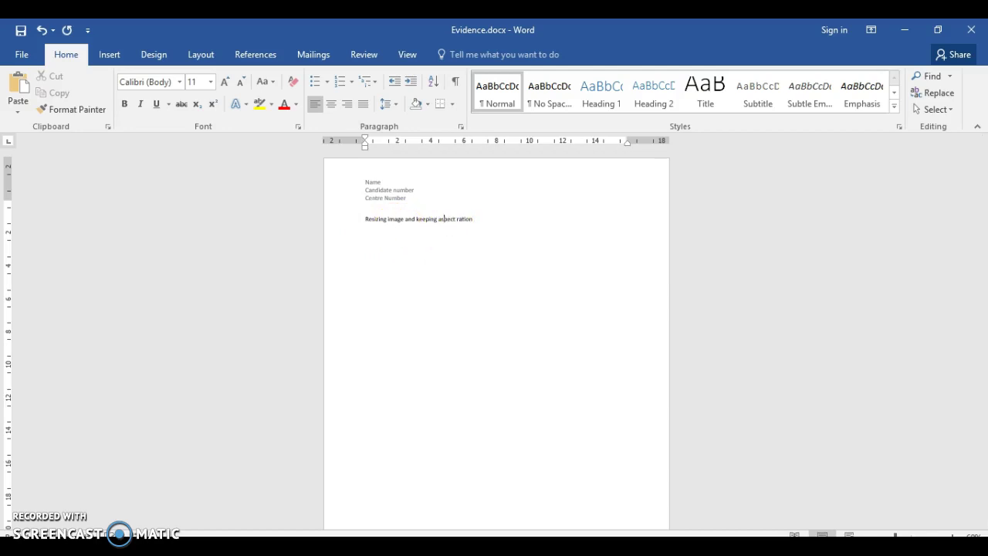
{"action": "left_click", "coordinate": [471, 219]}
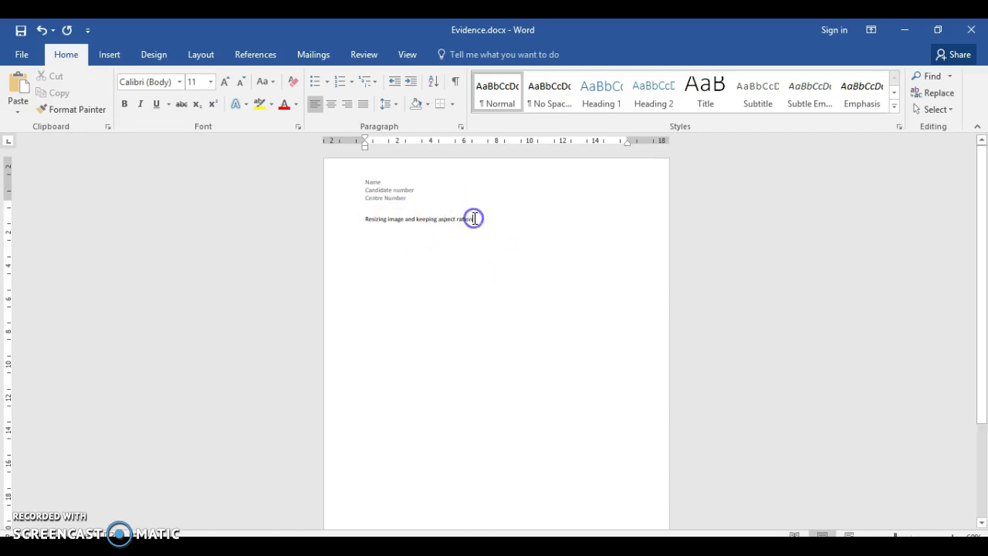
{"action": "key", "text": "BackSpace"}
{"action": "key", "text": "Return"}
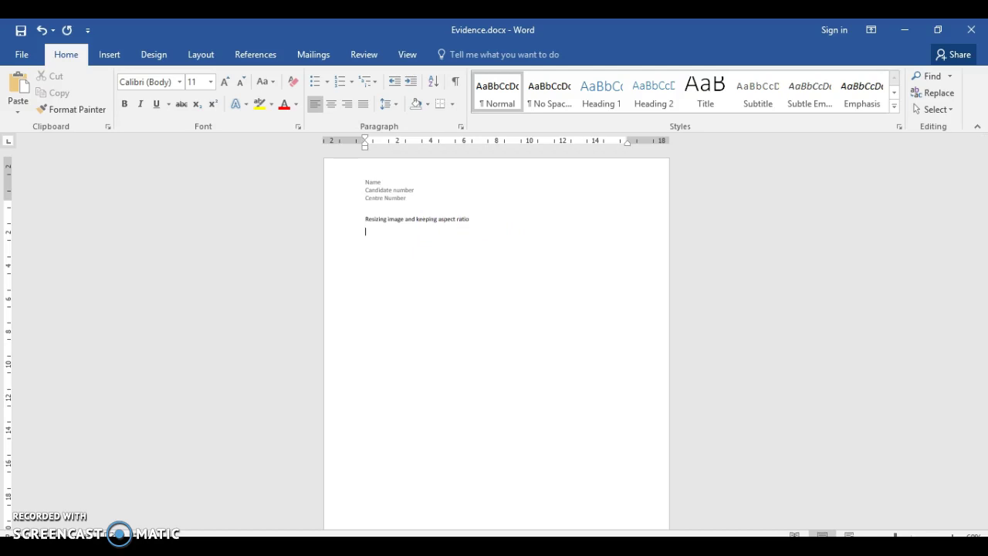
Paste the screenshot of the Format Picture size settings below the resizing heading.
{"action": "left_click", "coordinate": [442, 268]}
{"action": "right_click", "coordinate": [442, 268]}
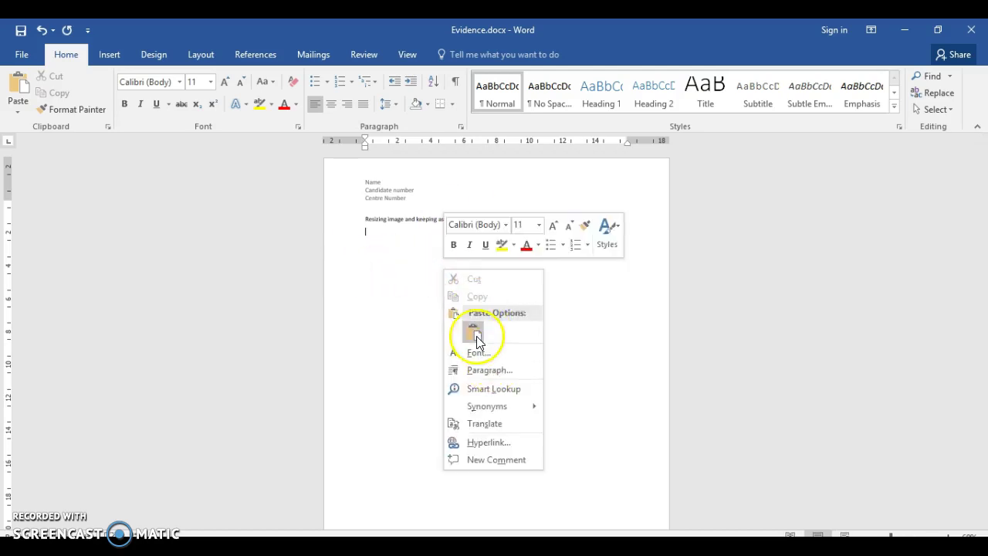
{"action": "left_click", "coordinate": [475, 333]}
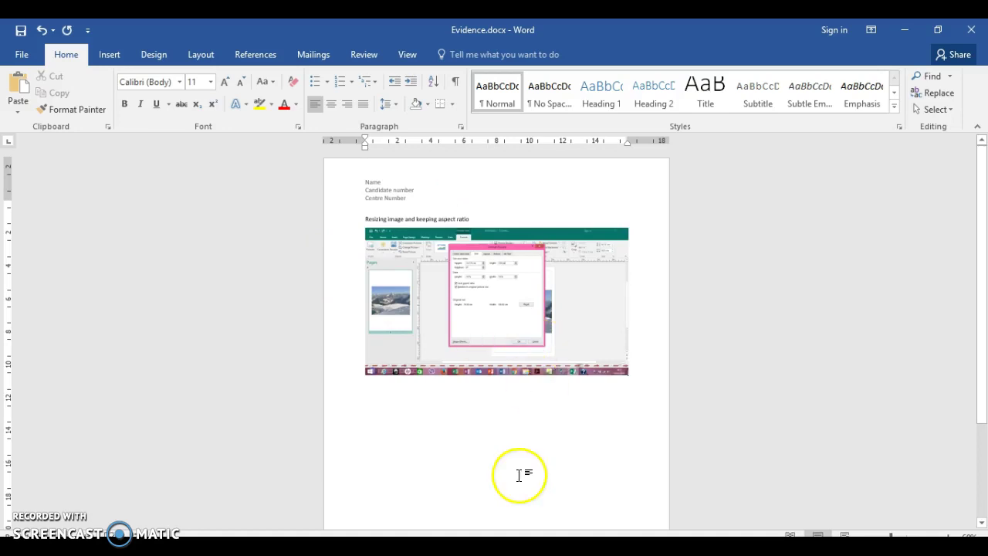
Check questions 7 and 8 in the exam paper and apply the 720 px picture width in Publisher.
{"action": "left_click", "coordinate": [647, 540]}
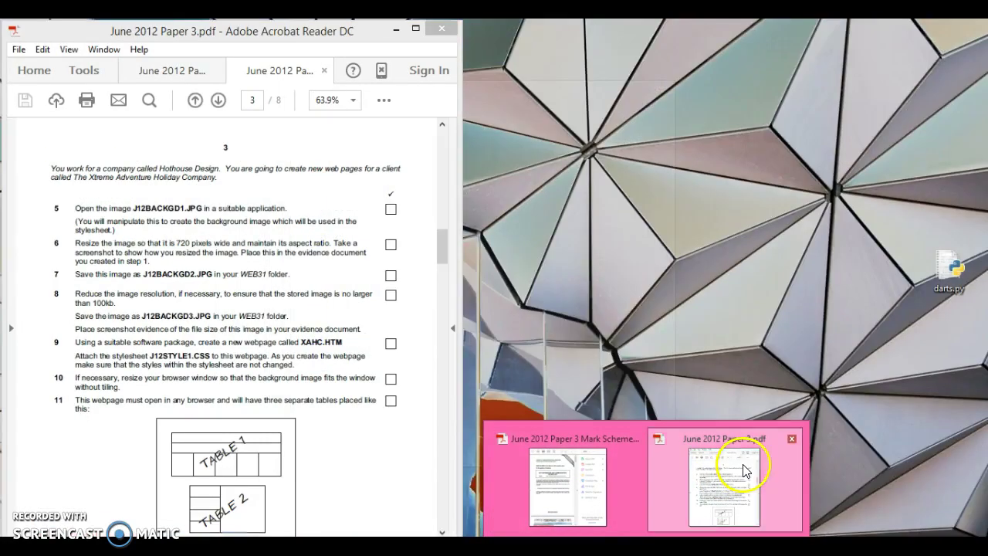
{"action": "left_click", "coordinate": [733, 478]}
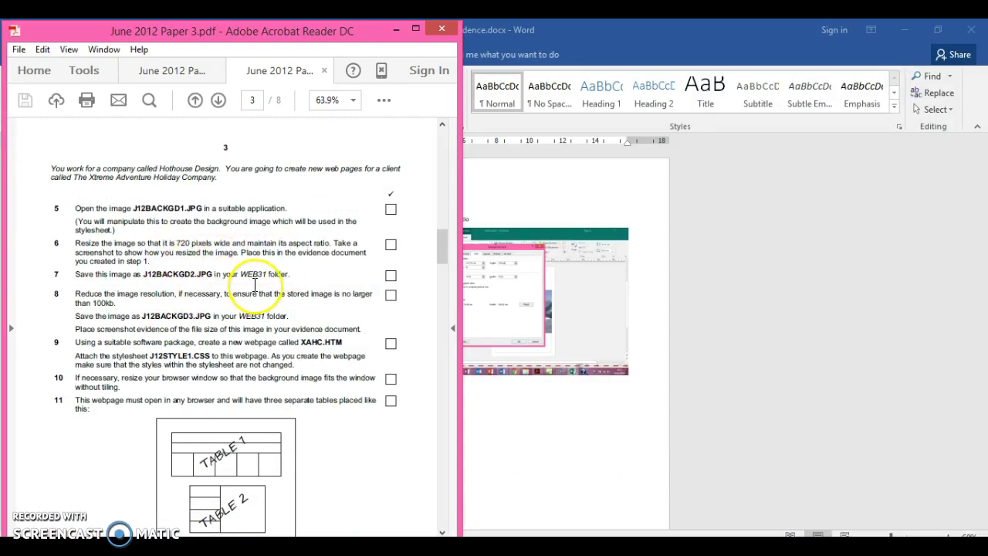
{"action": "left_click", "coordinate": [516, 437]}
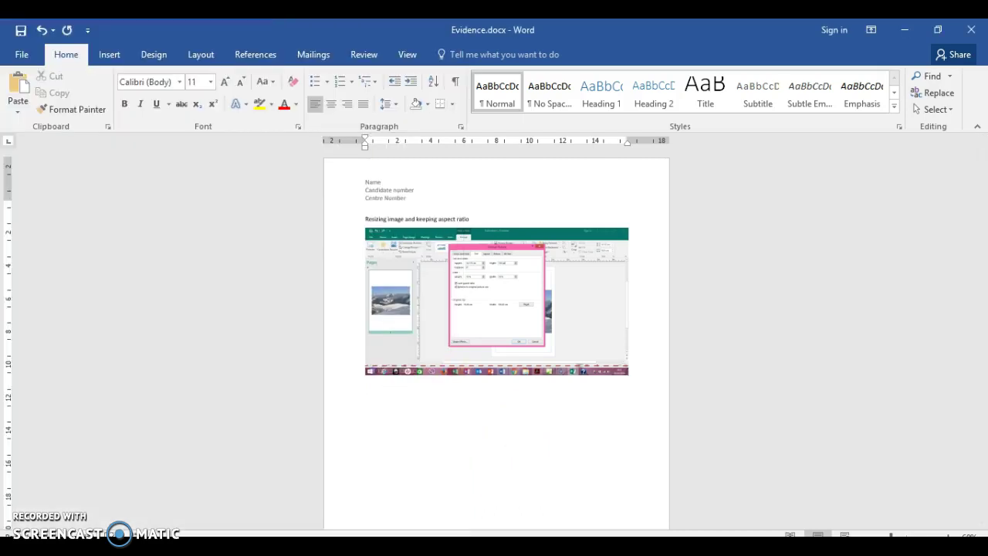
{"action": "key", "text": "alt+Tab"}
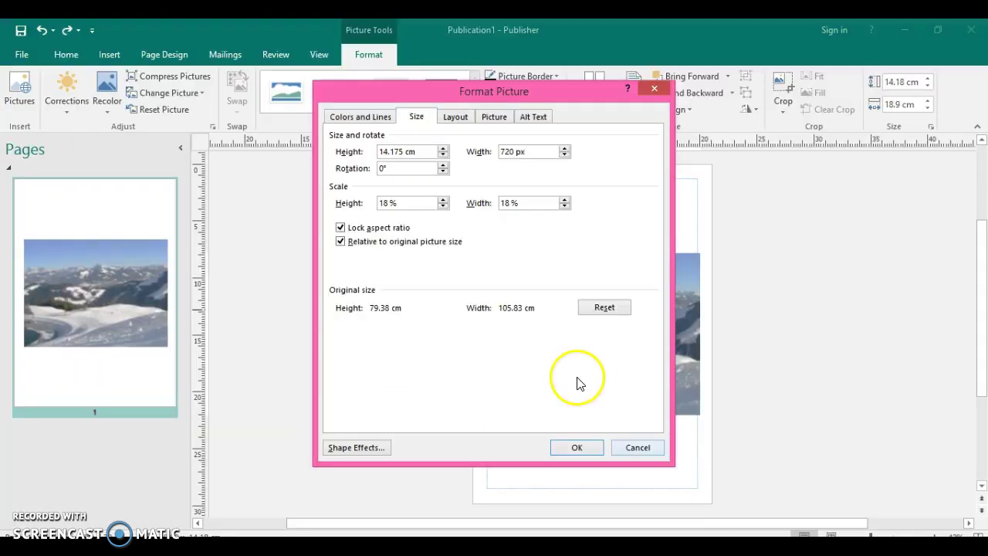
{"action": "left_click", "coordinate": [586, 450]}
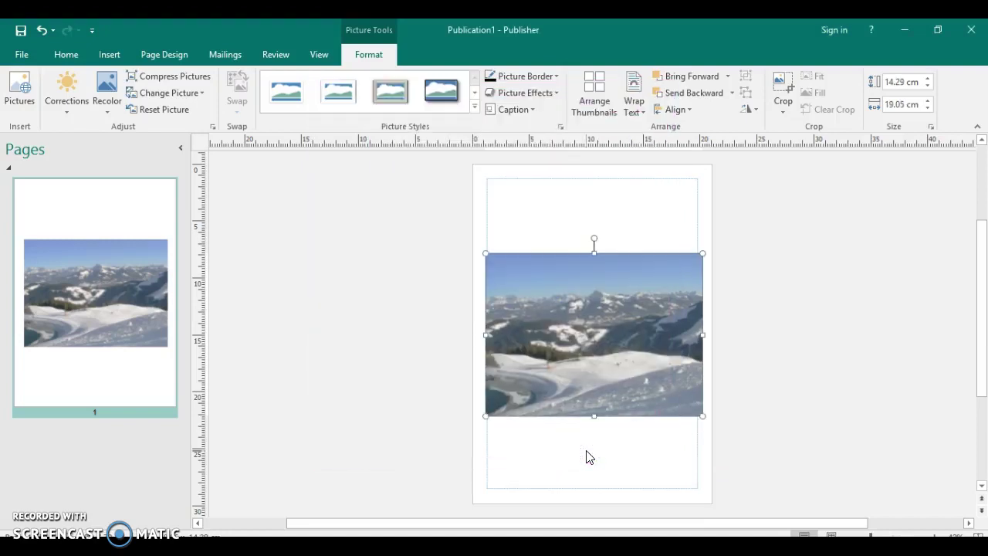
Start exporting the snowy mountain picture as a picture file, checking question 7 of the exam paper, and choose the JPEG format (*.jpg).
{"action": "left_click", "coordinate": [568, 318]}
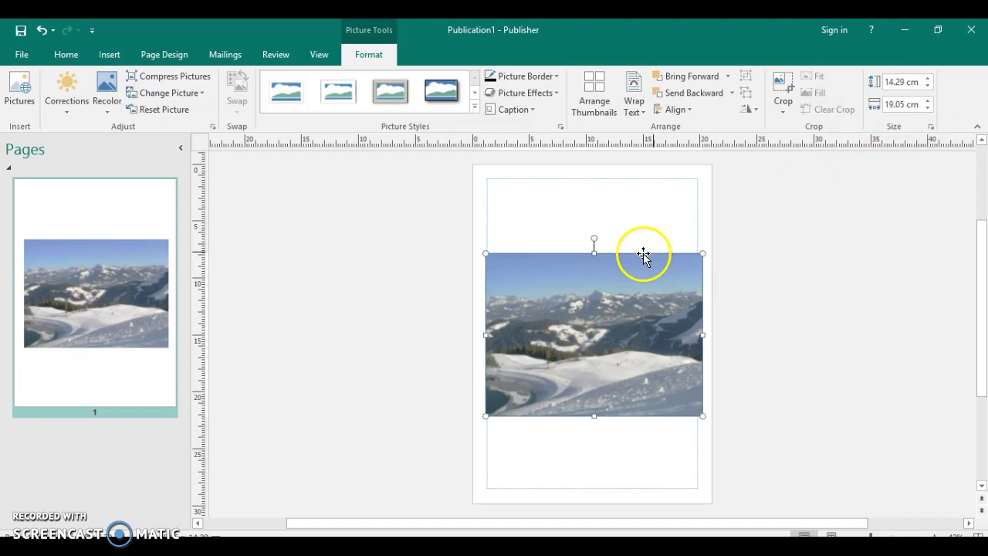
{"action": "right_click", "coordinate": [621, 277]}
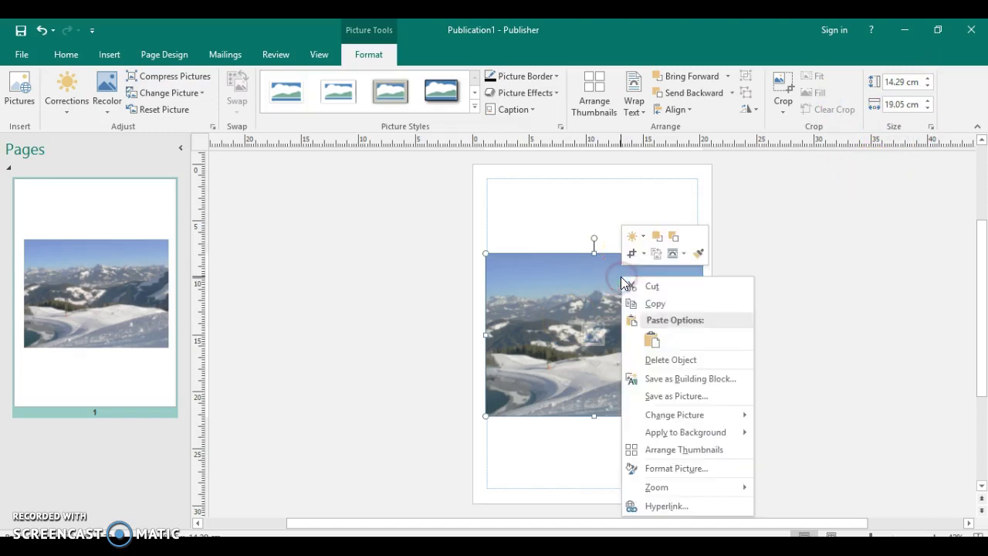
{"action": "left_click", "coordinate": [673, 392]}
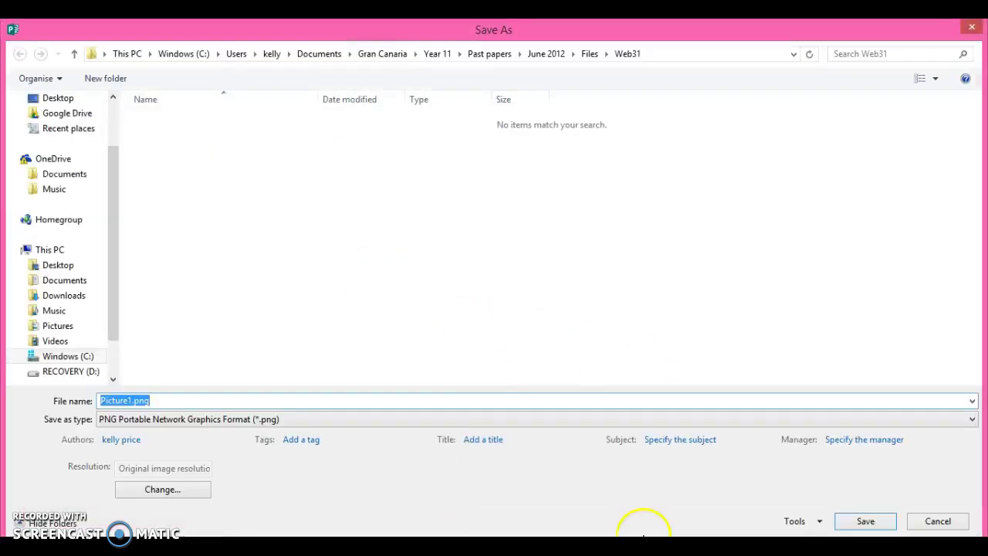
{"action": "left_click", "coordinate": [646, 547]}
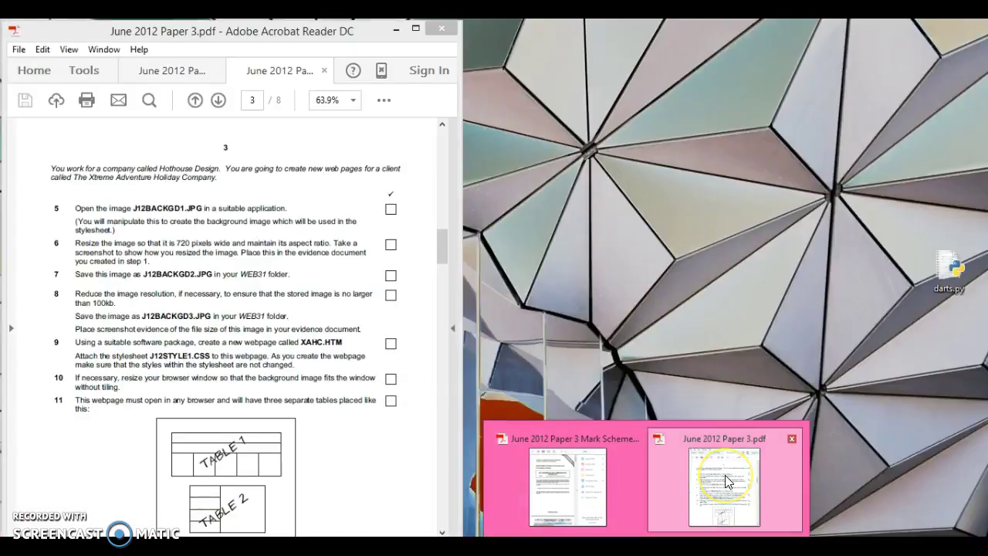
{"action": "left_click", "coordinate": [725, 474]}
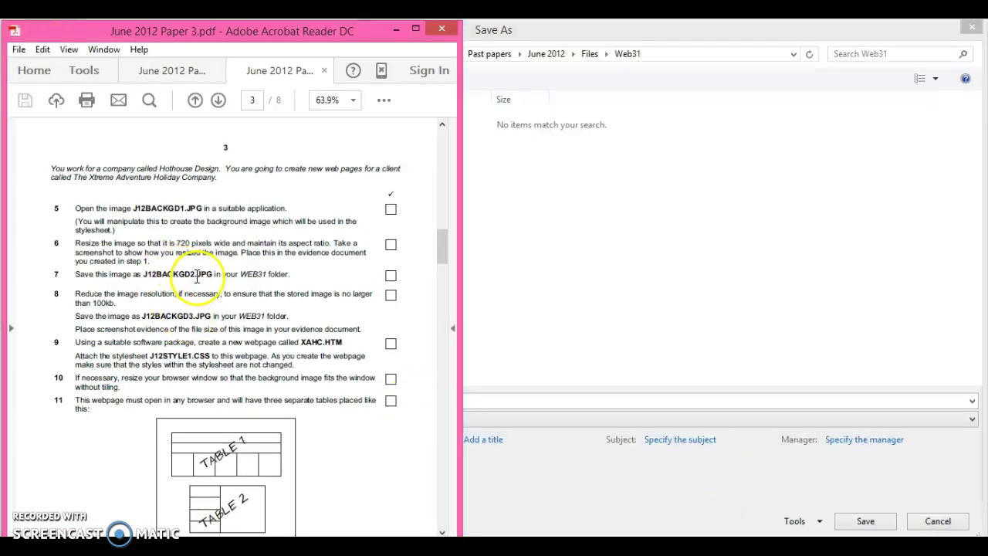
{"action": "left_click", "coordinate": [472, 323]}
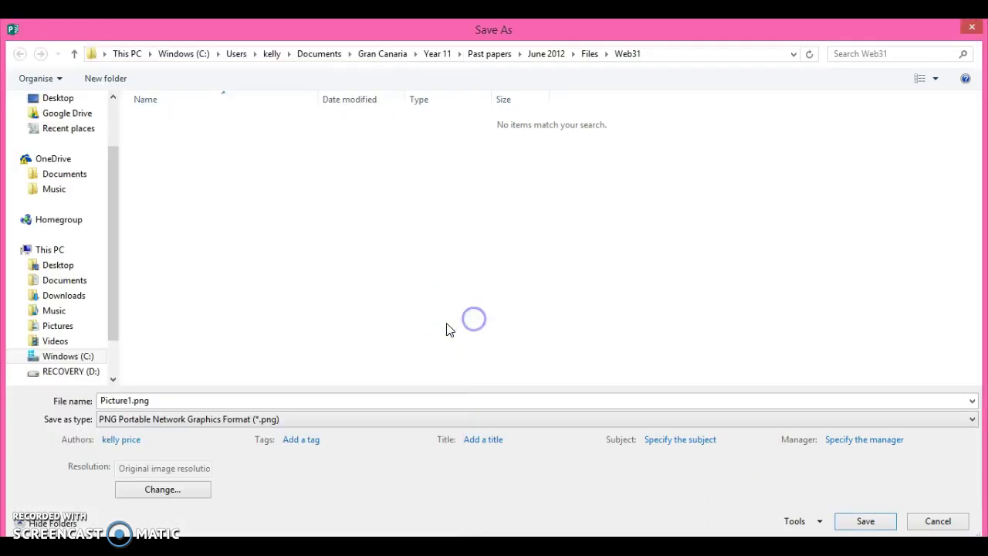
{"action": "left_click", "coordinate": [244, 420]}
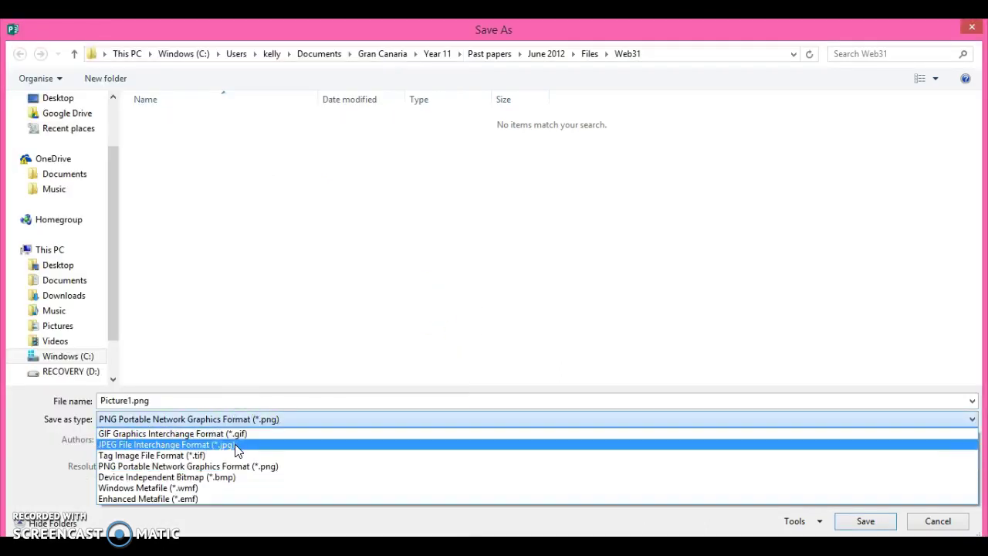
{"action": "left_click", "coordinate": [235, 446]}
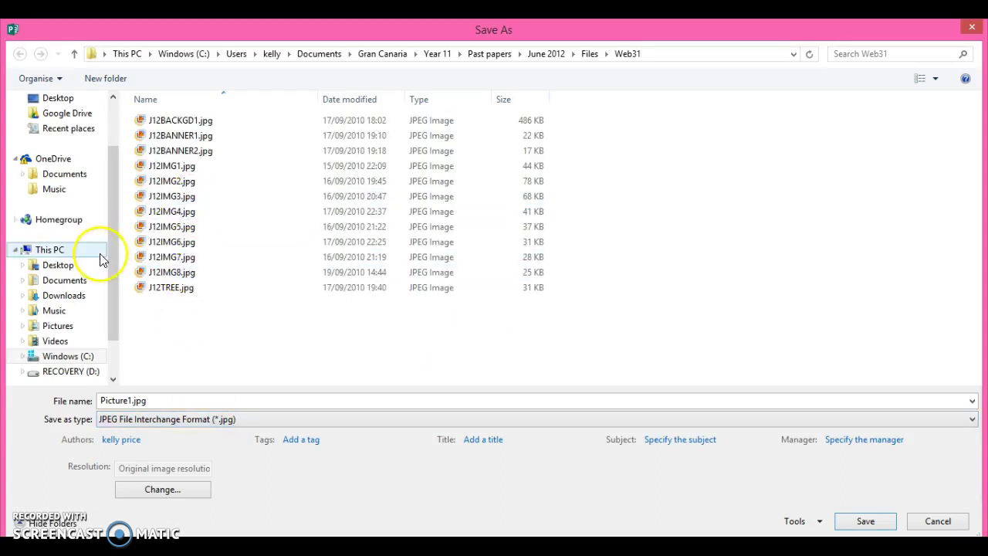
Browse the save location from Documents through Gran Canaria, Year 11, Past papers, June 2012 and Files to the Web31 folder.
{"action": "left_click", "coordinate": [77, 290]}
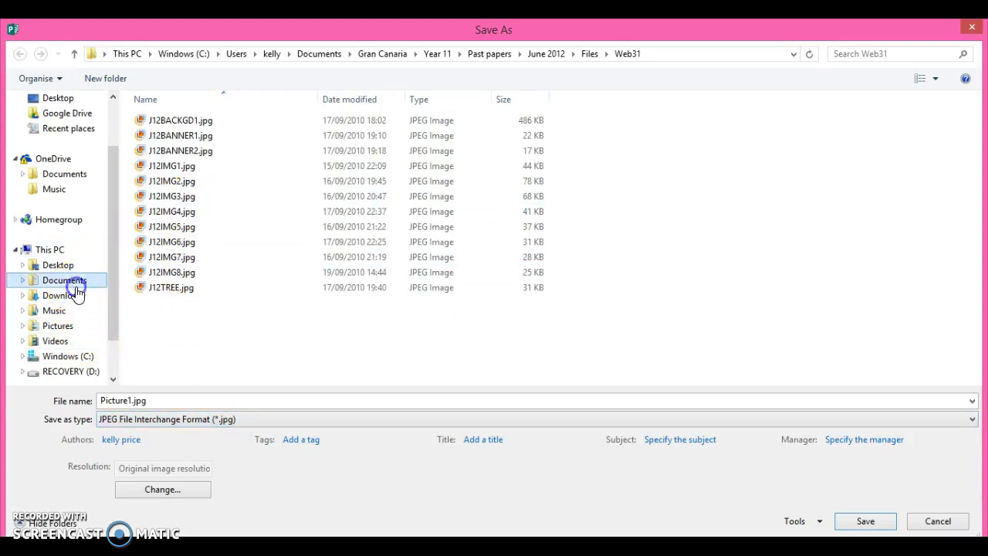
{"action": "left_click", "coordinate": [214, 217]}
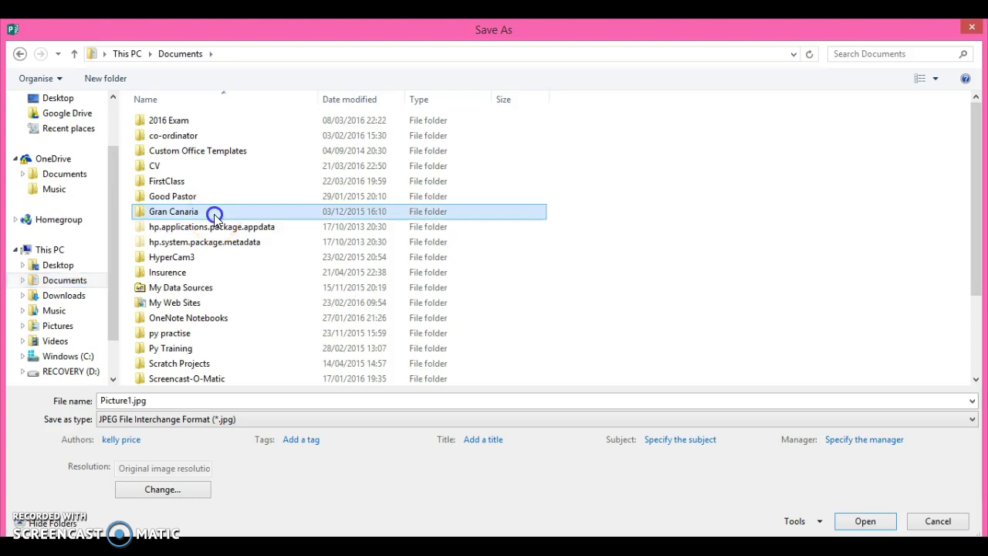
{"action": "double_click", "coordinate": [214, 216]}
{"action": "left_click", "coordinate": [202, 316]}
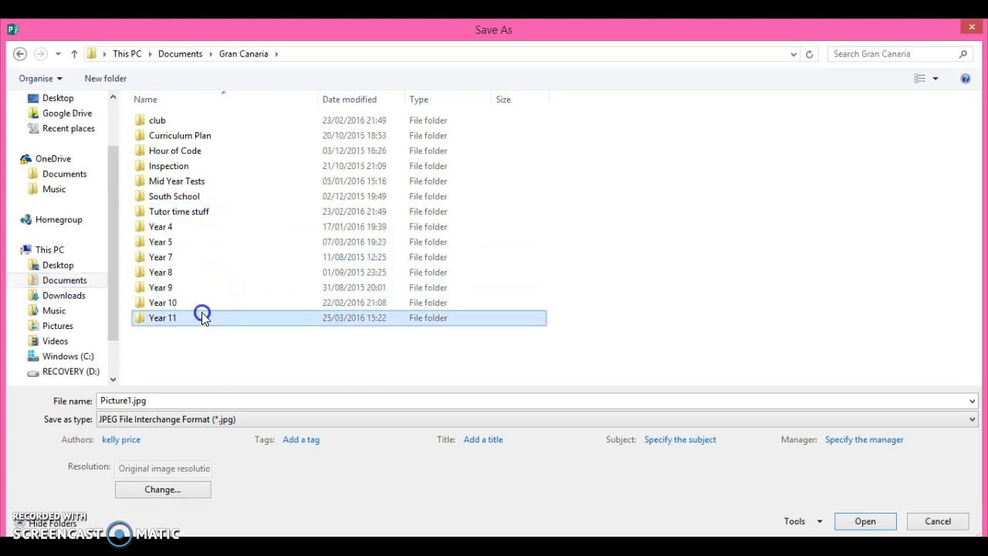
{"action": "double_click", "coordinate": [202, 317]}
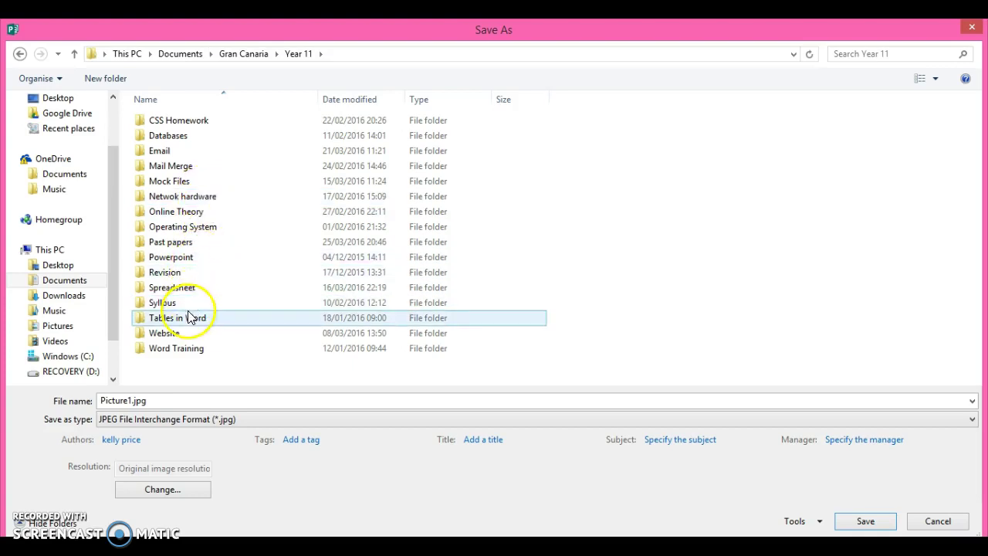
{"action": "double_click", "coordinate": [179, 242]}
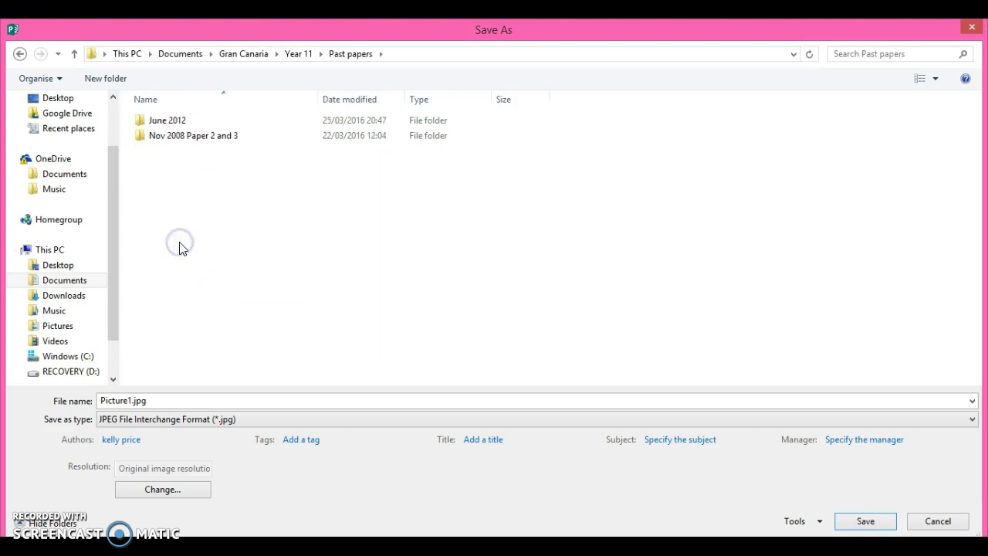
{"action": "double_click", "coordinate": [199, 125]}
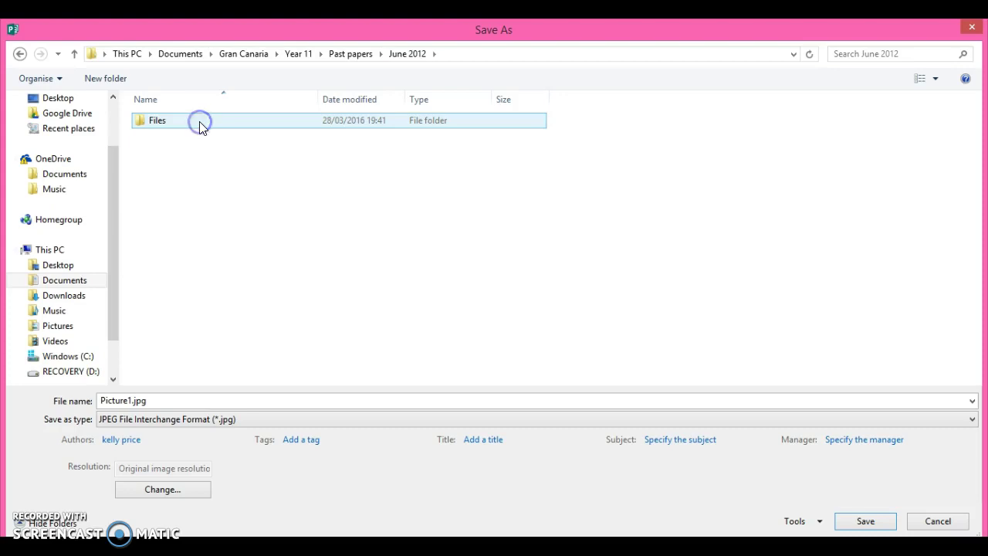
{"action": "double_click", "coordinate": [199, 126]}
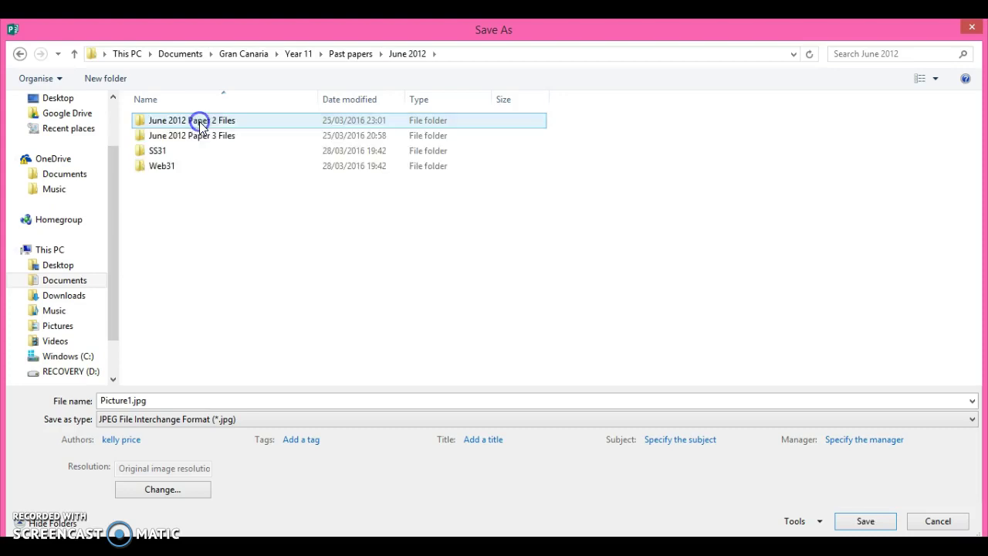
{"action": "left_click", "coordinate": [191, 169]}
{"action": "double_click", "coordinate": [191, 170]}
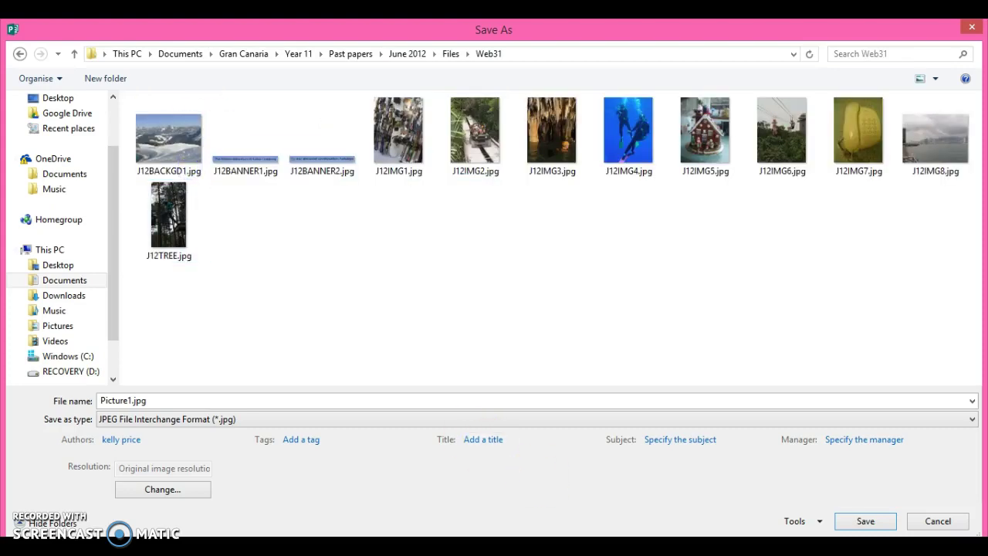
Copy the file name J12BACKGD2.JPG from question 7 of the exam paper and save the picture under that name in Web31.
{"action": "left_click", "coordinate": [556, 494]}
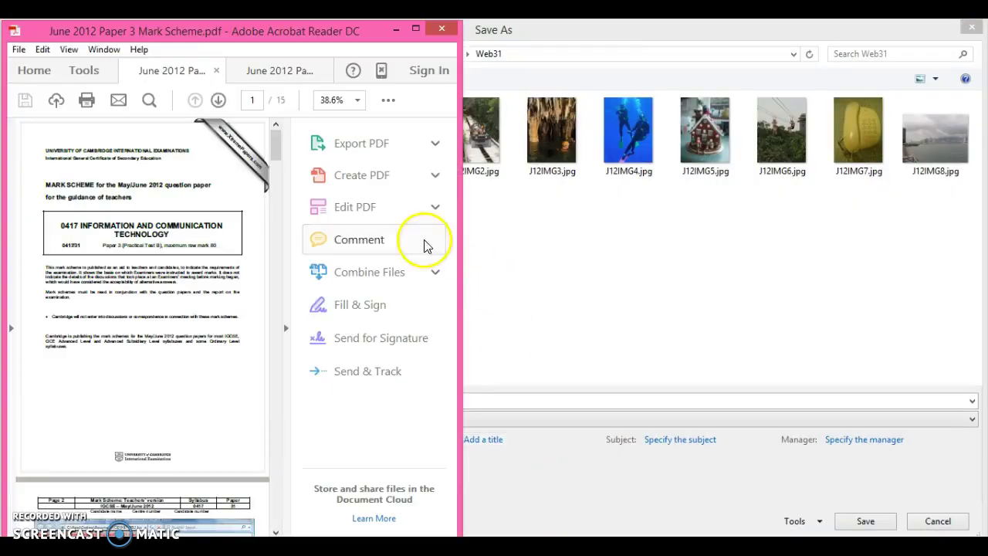
{"action": "left_click", "coordinate": [217, 71]}
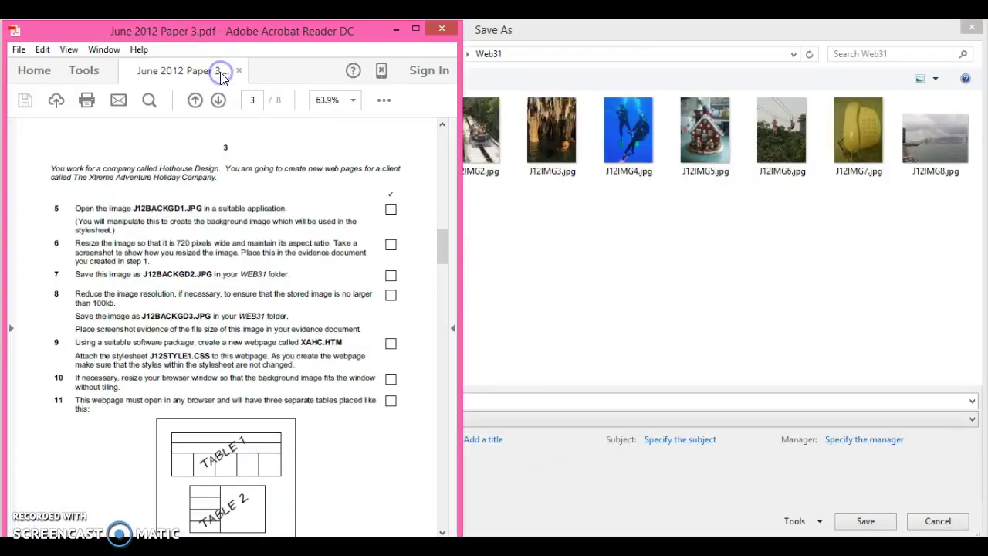
{"action": "left_click", "coordinate": [151, 273]}
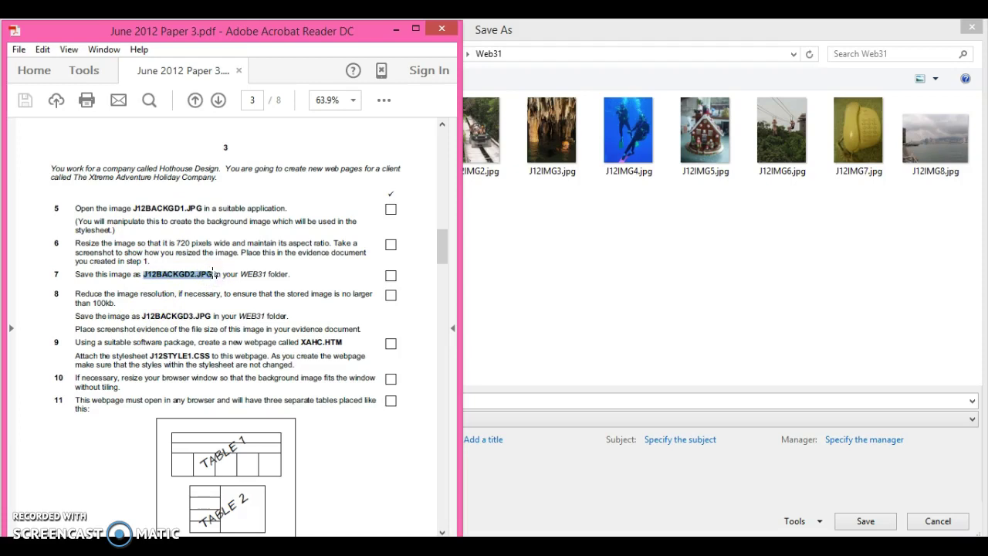
{"action": "left_click", "coordinate": [601, 336]}
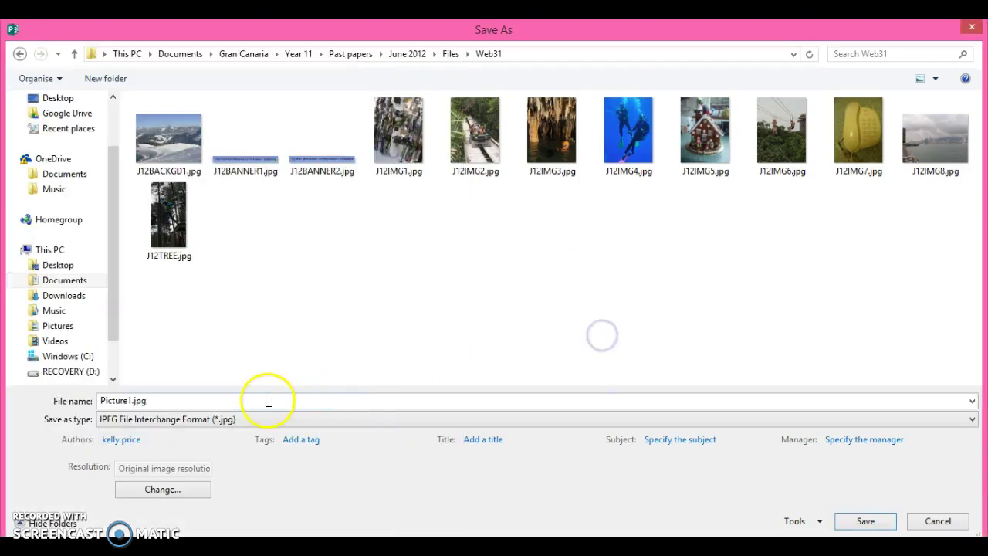
{"action": "left_click", "coordinate": [268, 400]}
{"action": "left_click", "coordinate": [268, 400]}
{"action": "double_click", "coordinate": [268, 401]}
{"action": "left_click", "coordinate": [268, 400]}
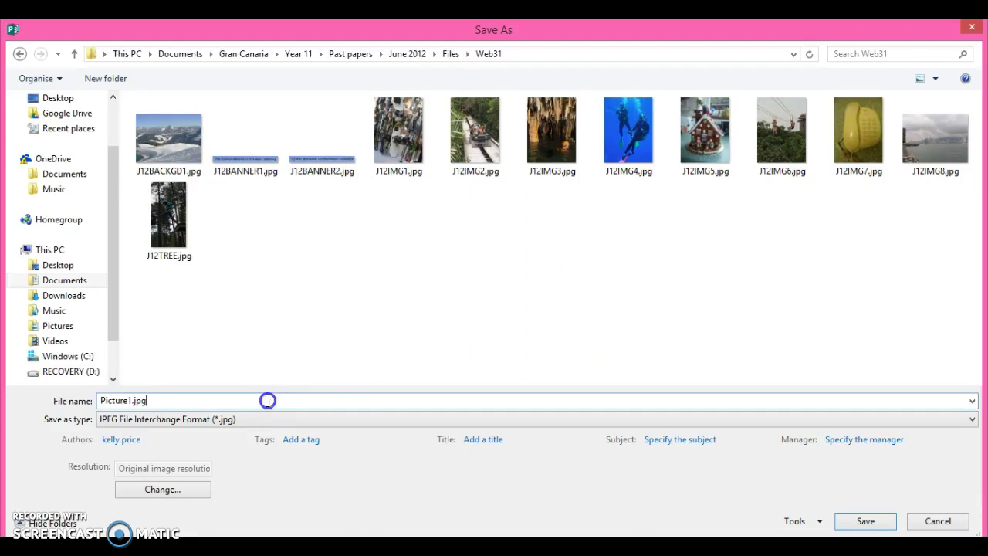
{"action": "double_click", "coordinate": [269, 401]}
{"action": "type", "text": "J12BACKGD2.JPG"}
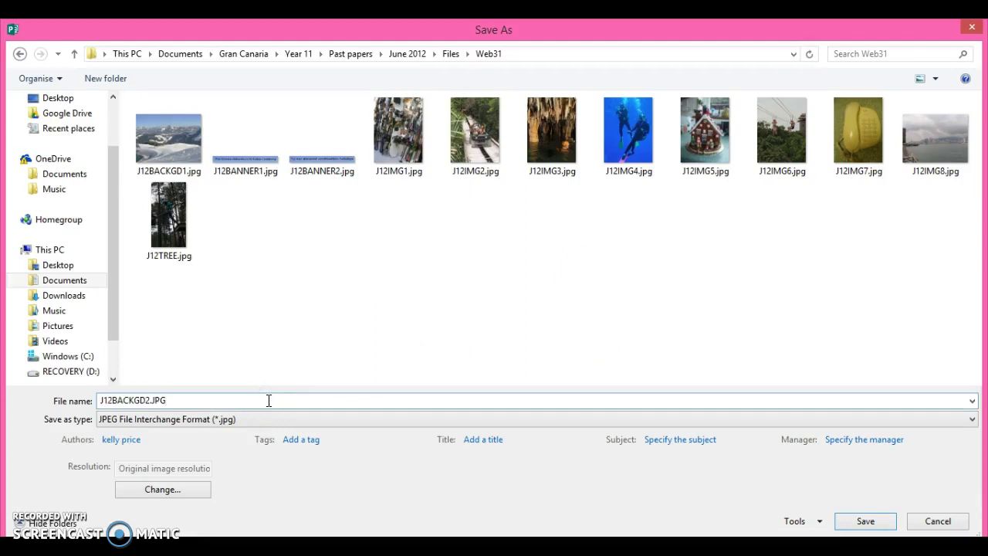
{"action": "key", "text": "Return"}
Close the publication and Publisher without saving the changes.
{"action": "left_click", "coordinate": [486, 269]}
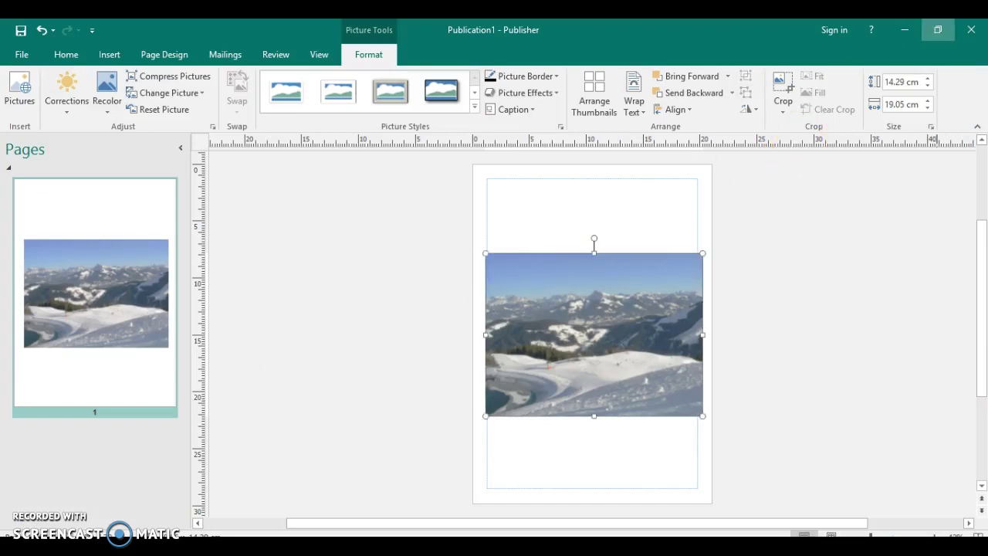
{"action": "left_click", "coordinate": [971, 30]}
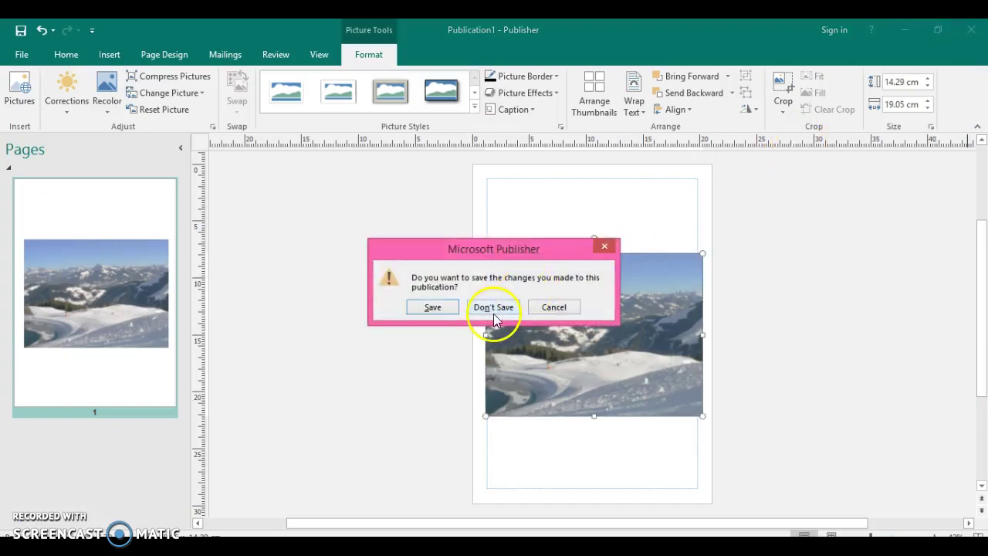
{"action": "left_click", "coordinate": [495, 307]}
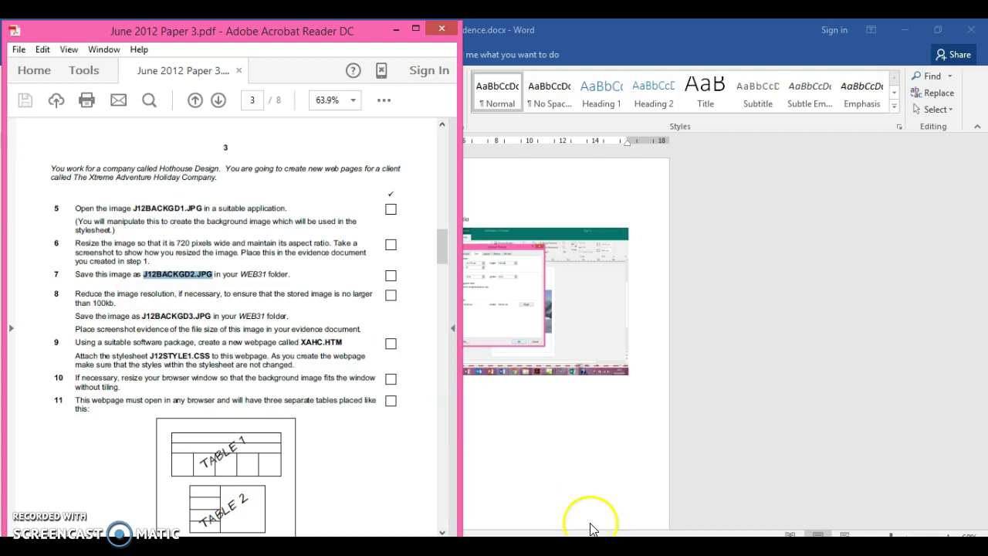
Open File Explorer and browse from Documents through Gran Canaria, Year 11, Past papers, June 2012 and Files to the Web31 folder.
{"action": "left_click", "coordinate": [518, 494]}
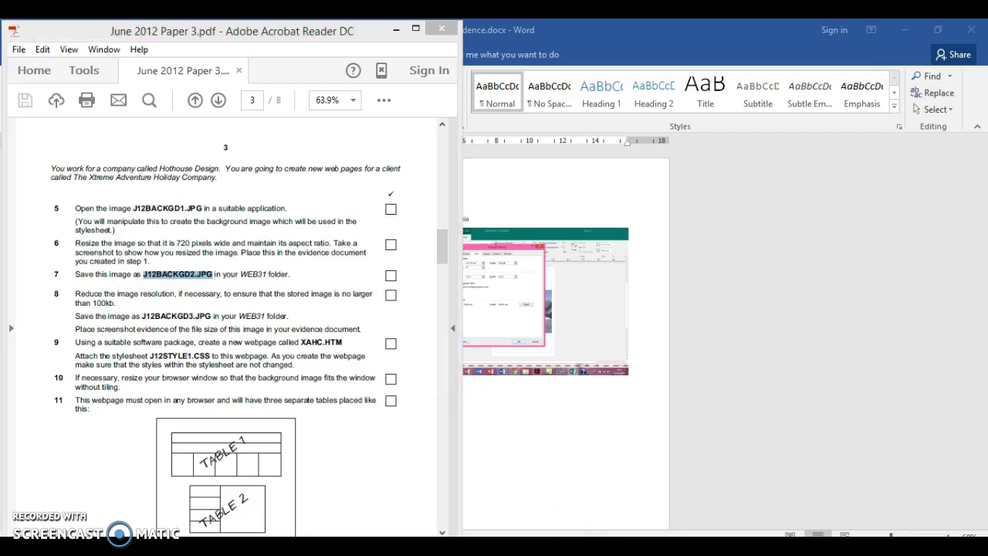
{"action": "key", "text": "super+e"}
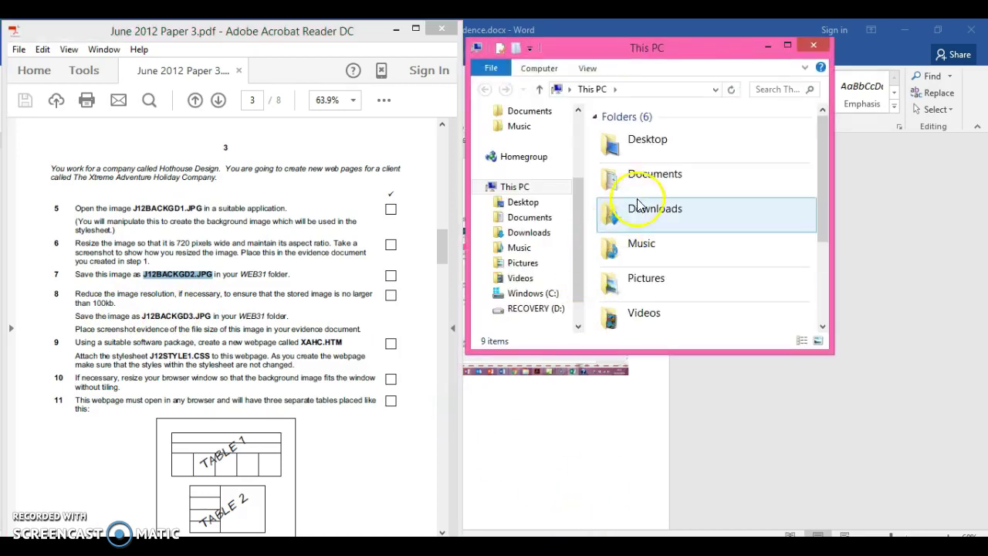
{"action": "double_click", "coordinate": [641, 186]}
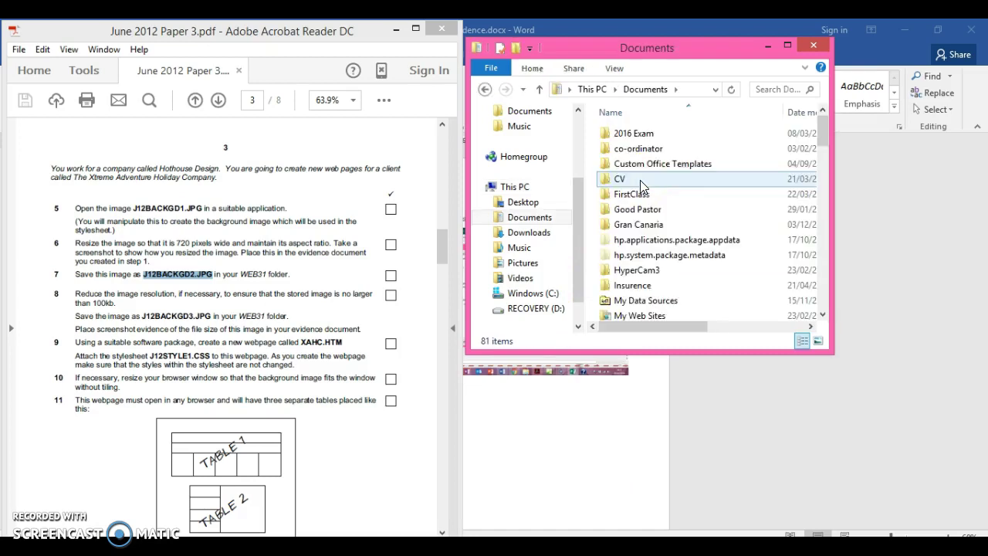
{"action": "double_click", "coordinate": [641, 224]}
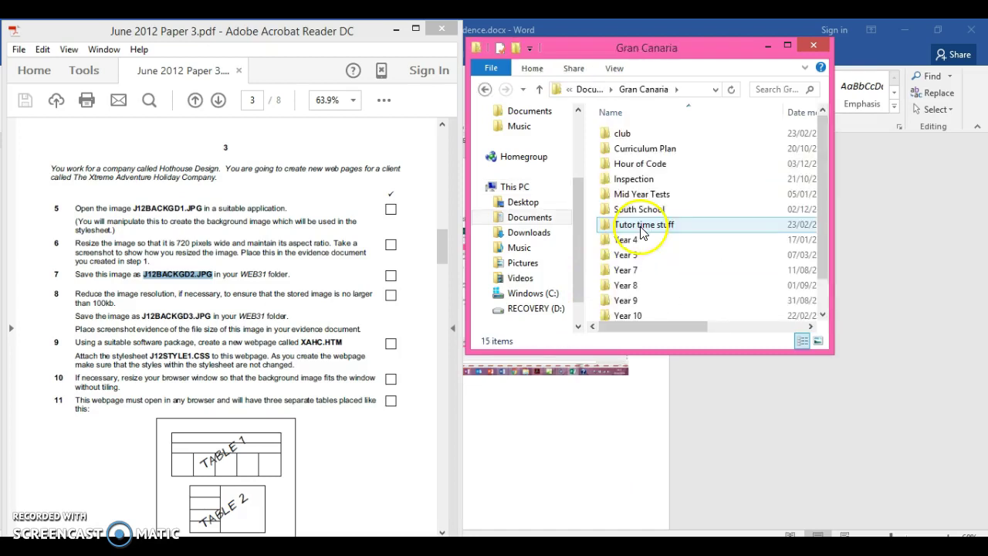
{"action": "left_click", "coordinate": [824, 315]}
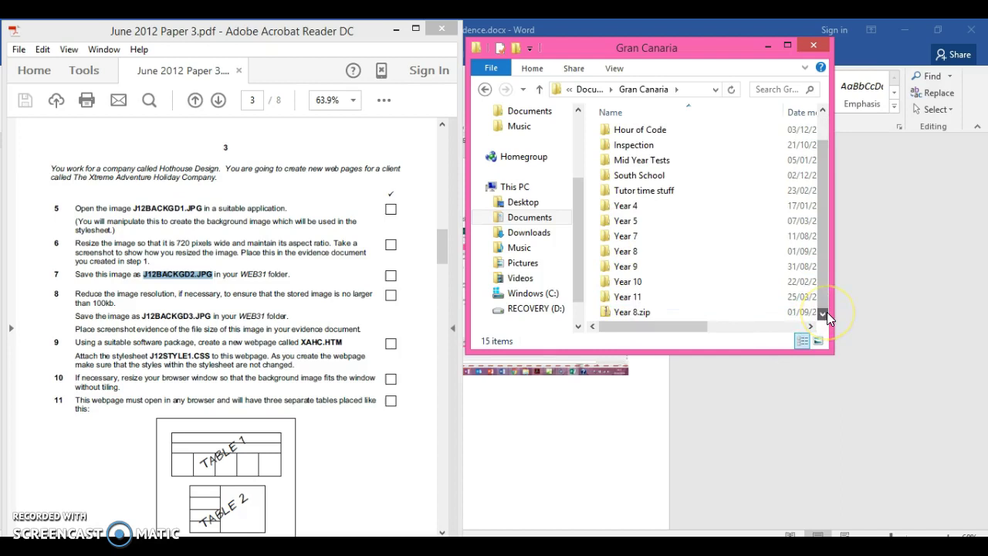
{"action": "left_click", "coordinate": [668, 309]}
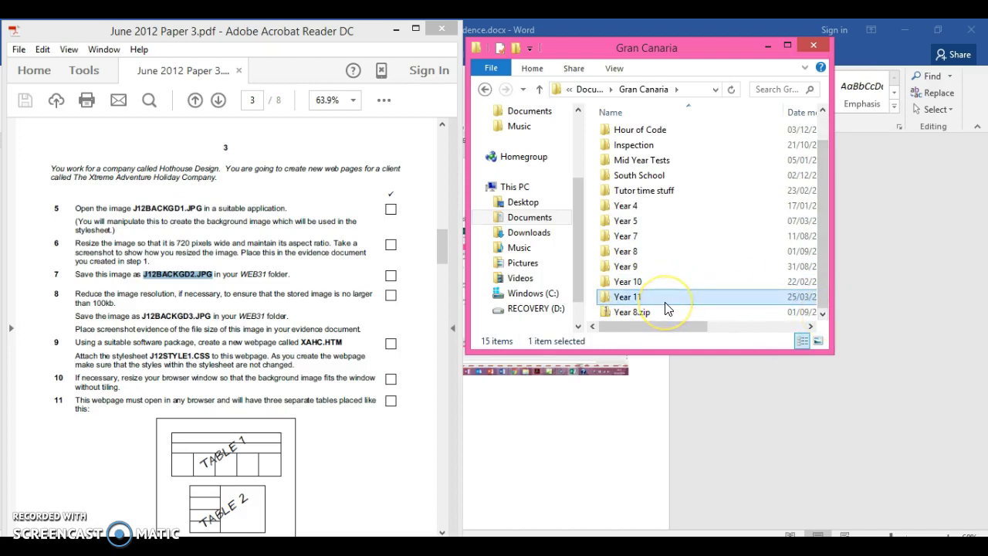
{"action": "double_click", "coordinate": [666, 301]}
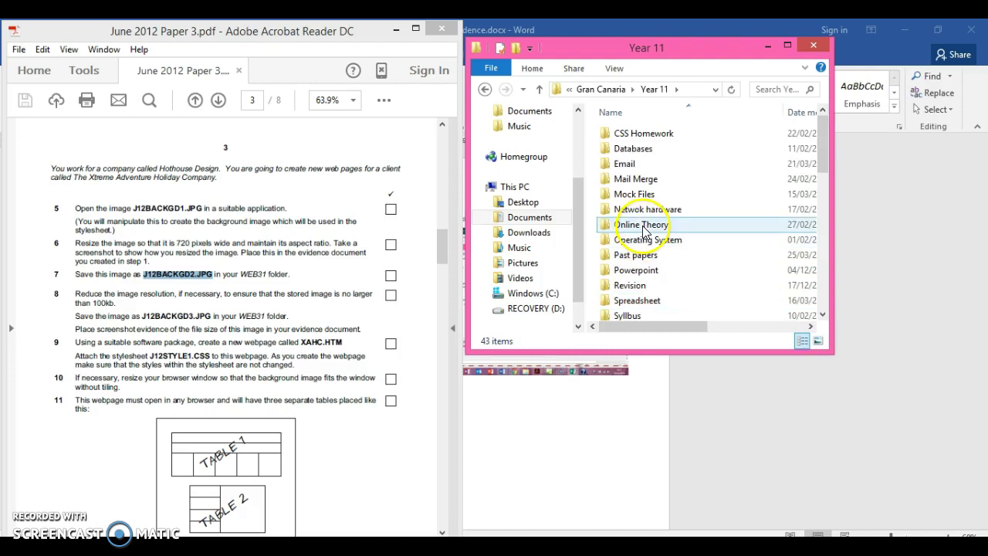
{"action": "double_click", "coordinate": [636, 255]}
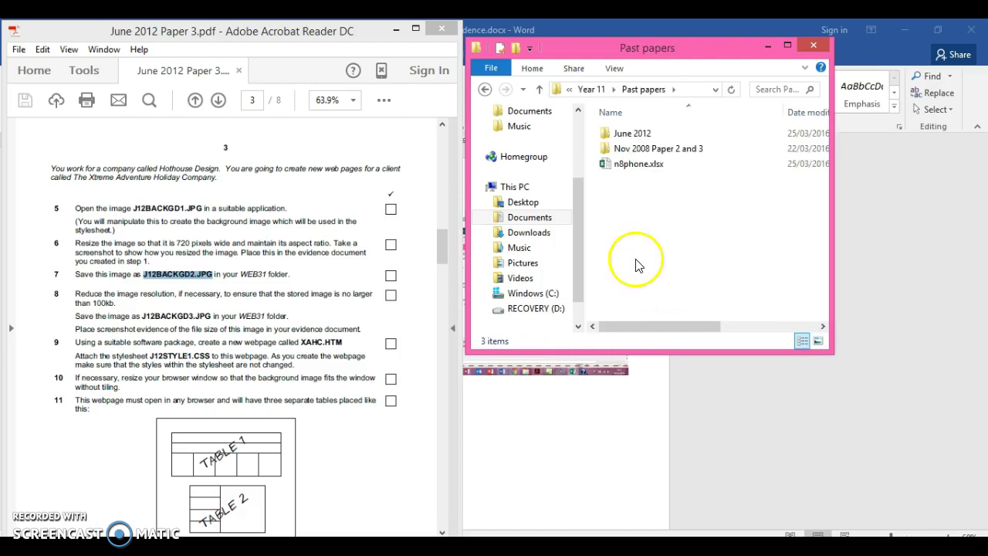
{"action": "double_click", "coordinate": [648, 142]}
{"action": "left_click", "coordinate": [641, 136]}
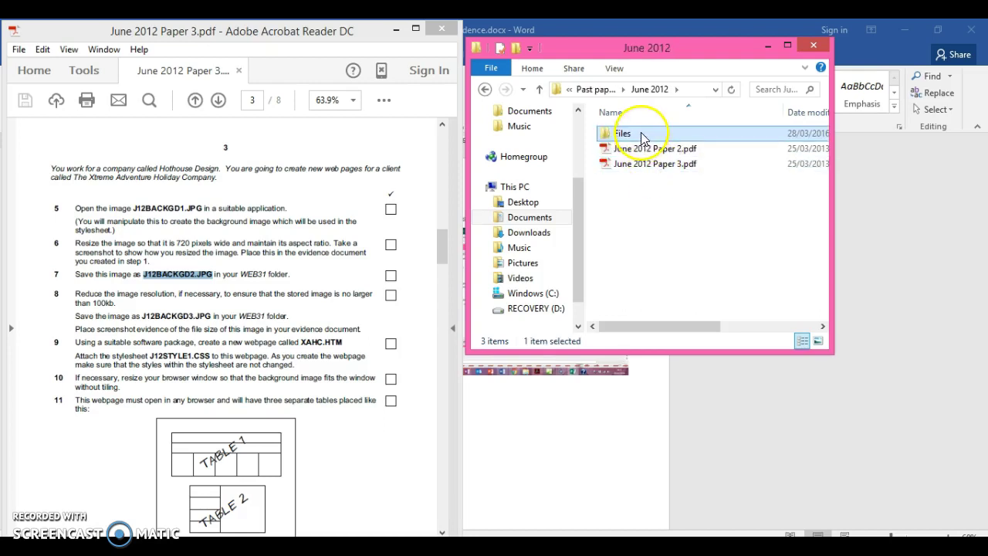
{"action": "double_click", "coordinate": [641, 136]}
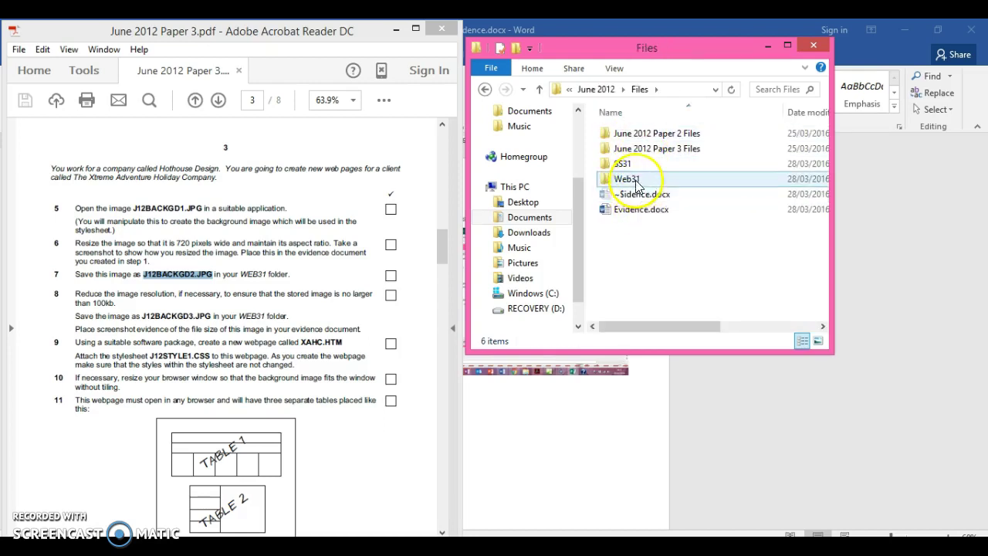
{"action": "left_click", "coordinate": [637, 185]}
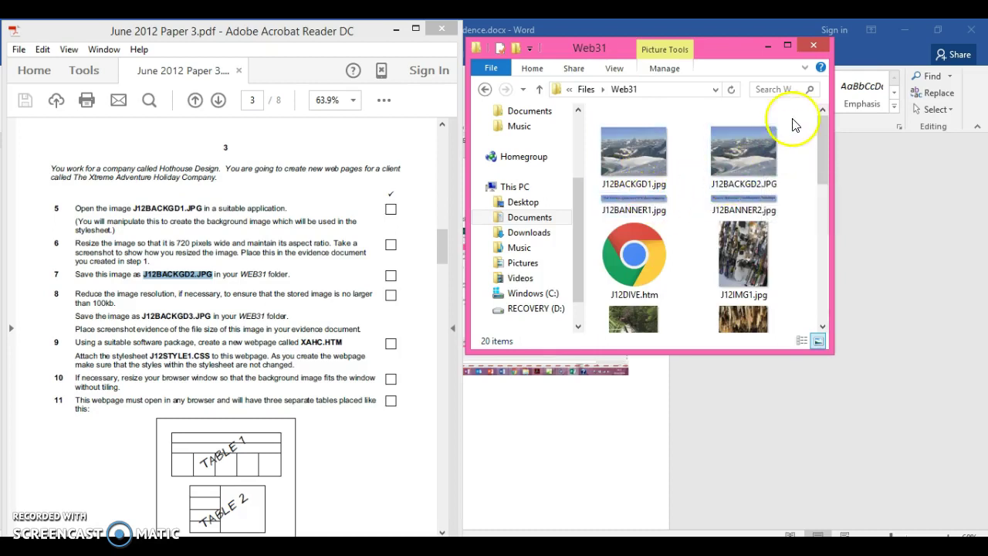
Maximize the Web31 folder window and check the file size and dimensions of the J12BACKGD2.JPG image.
{"action": "left_click", "coordinate": [788, 47]}
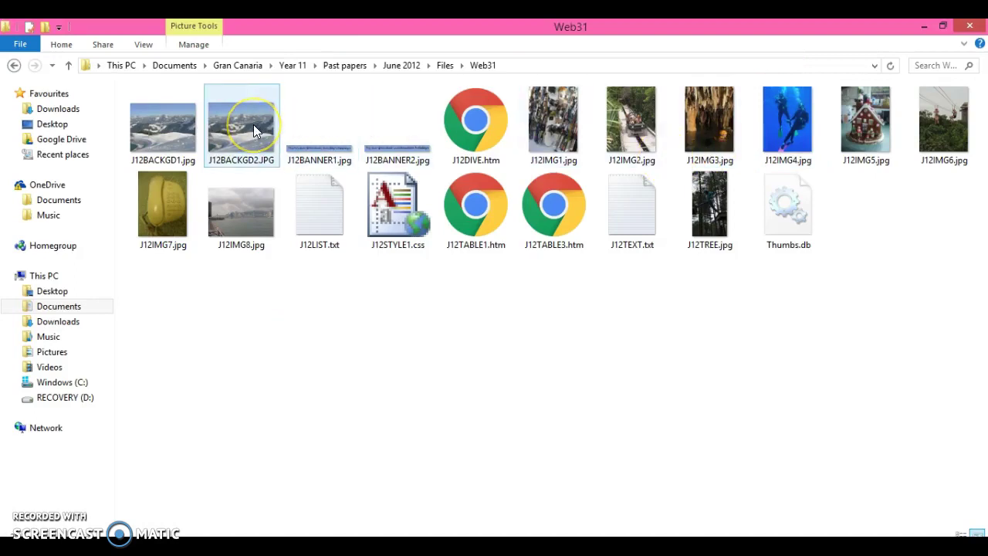
{"action": "mouse_move", "coordinate": [255, 131]}
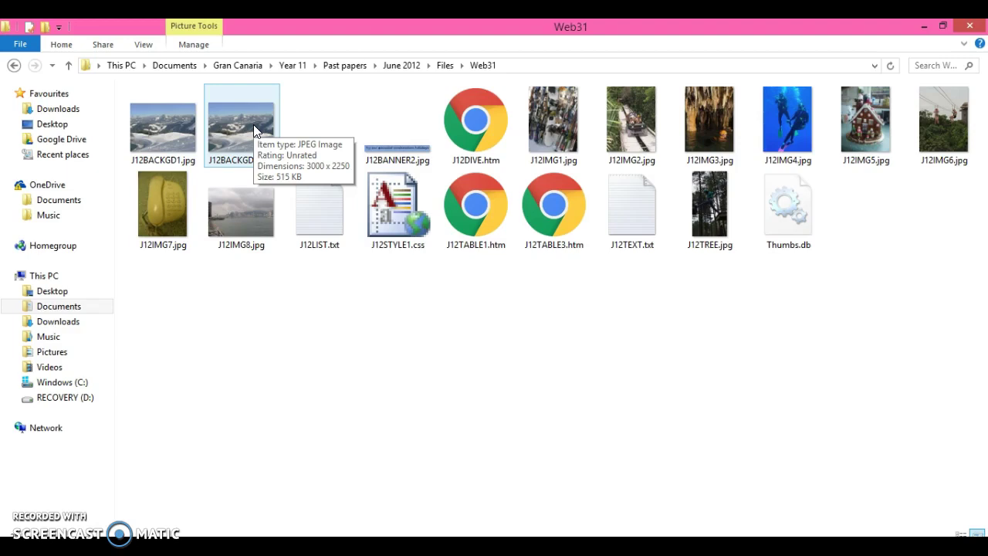
{"action": "left_click_drag", "start_coordinate": [254, 124], "coordinate": [258, 145]}
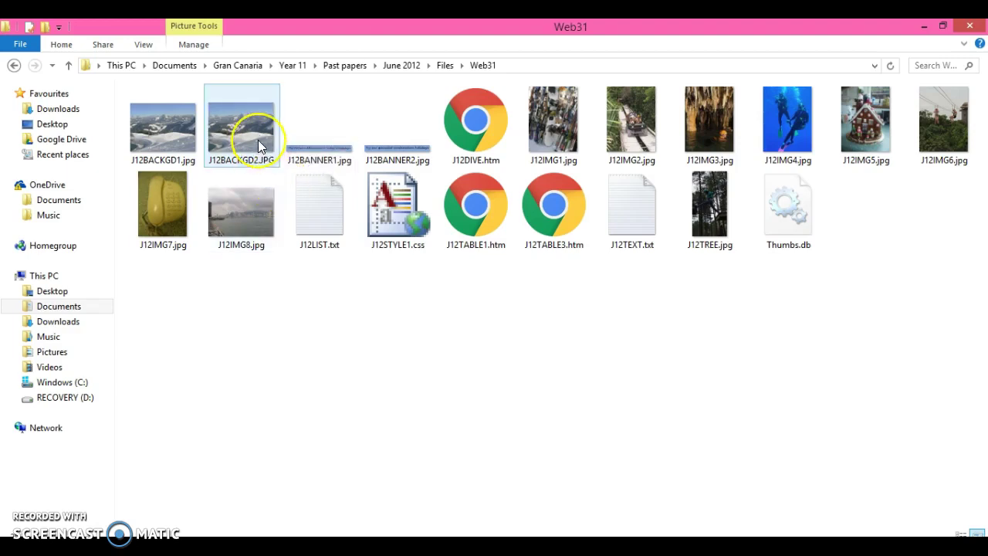
{"action": "mouse_move", "coordinate": [258, 144]}
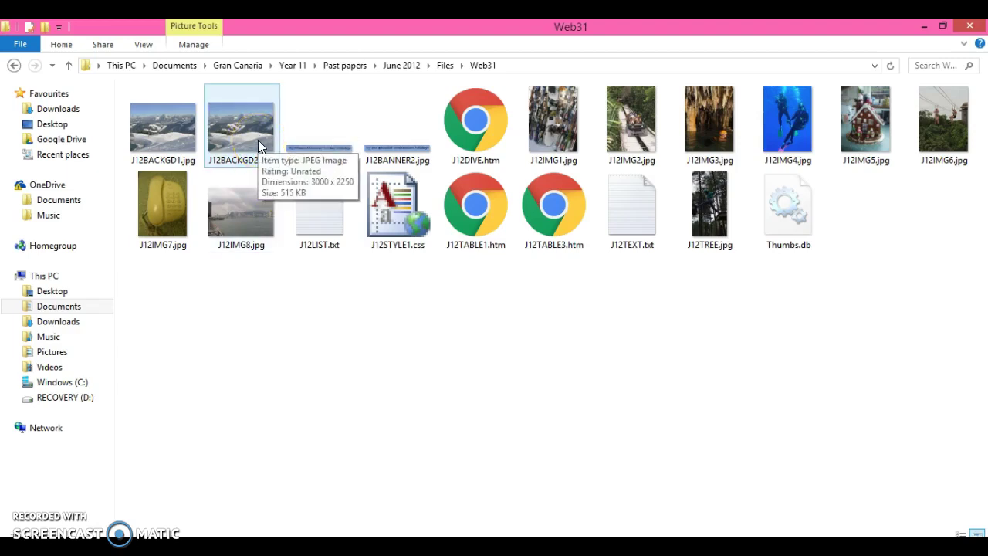
{"action": "left_click", "coordinate": [413, 362]}
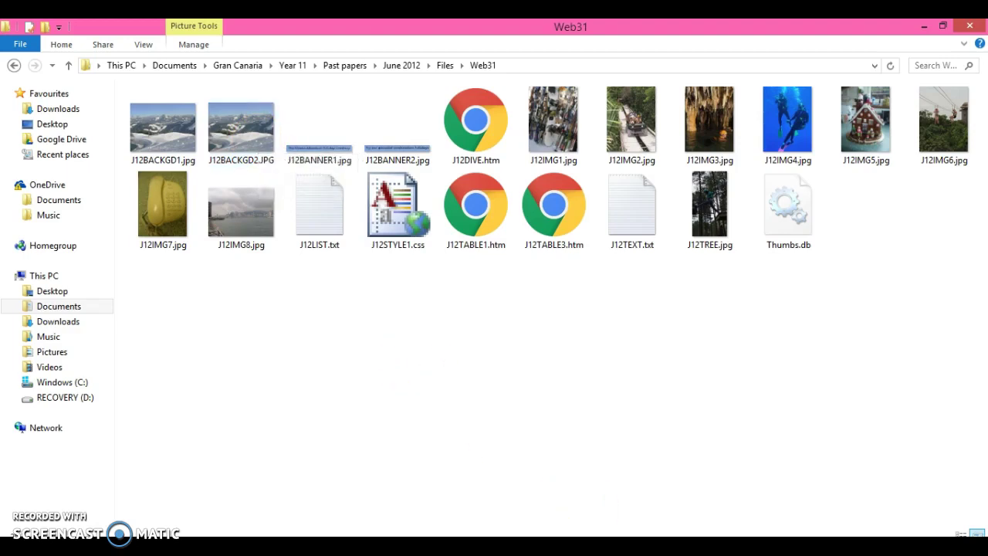
{"action": "mouse_move", "coordinate": [652, 547]}
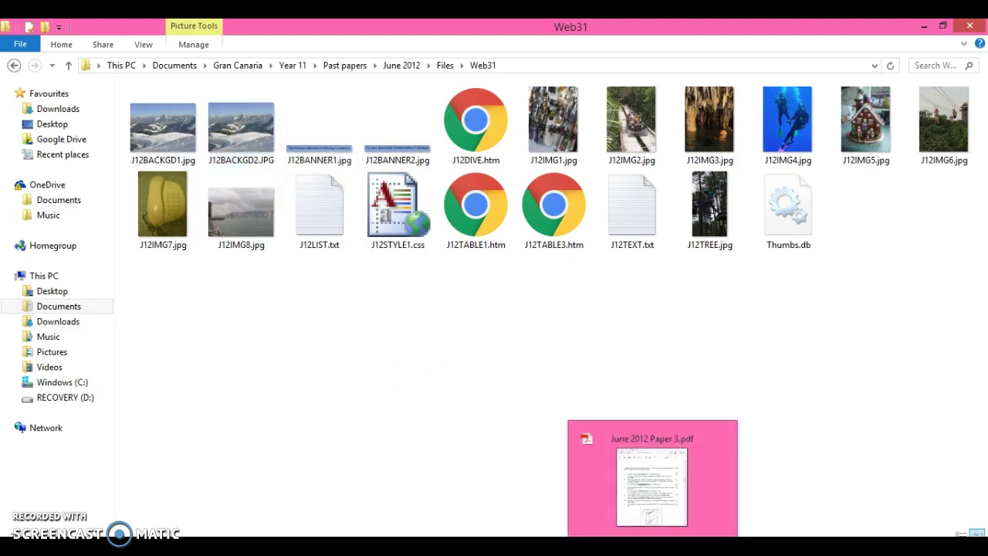